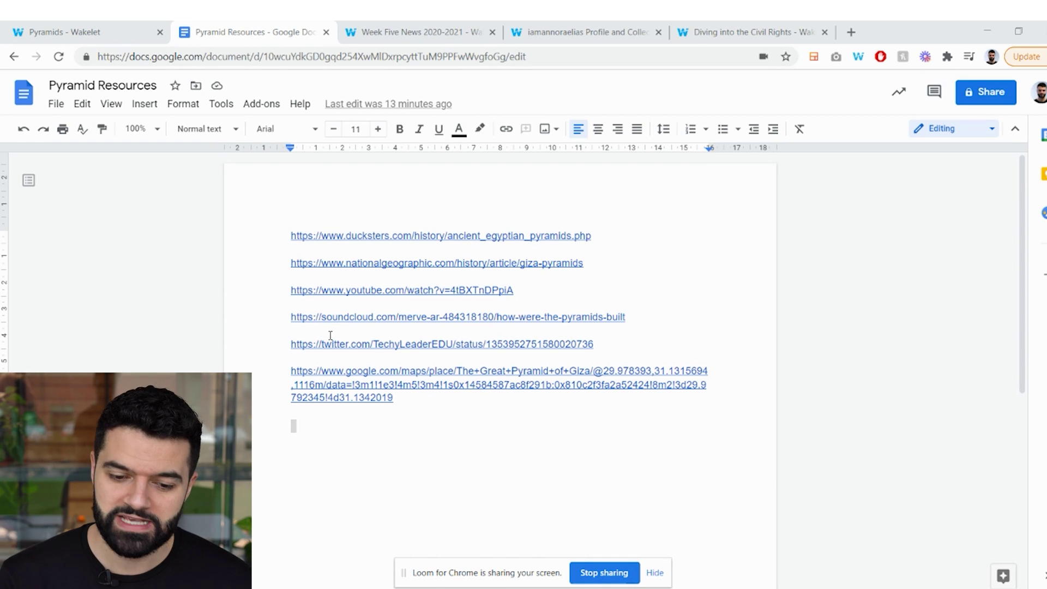
- Open the Pyramids collection and scroll down through its cards, from Ducksters to Google Maps
left_click(74, 31)
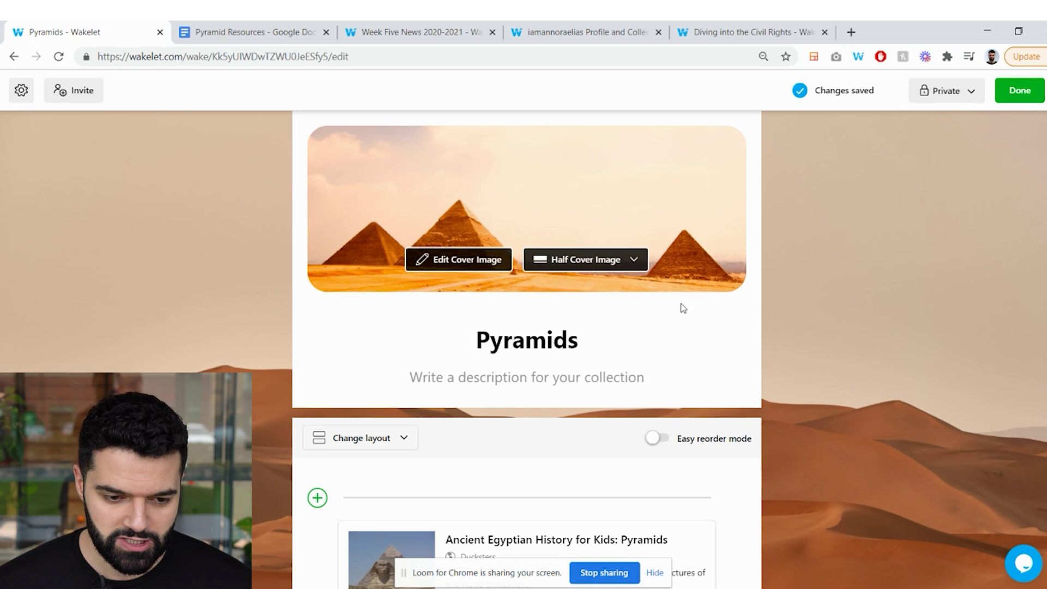
left_click(224, 28)
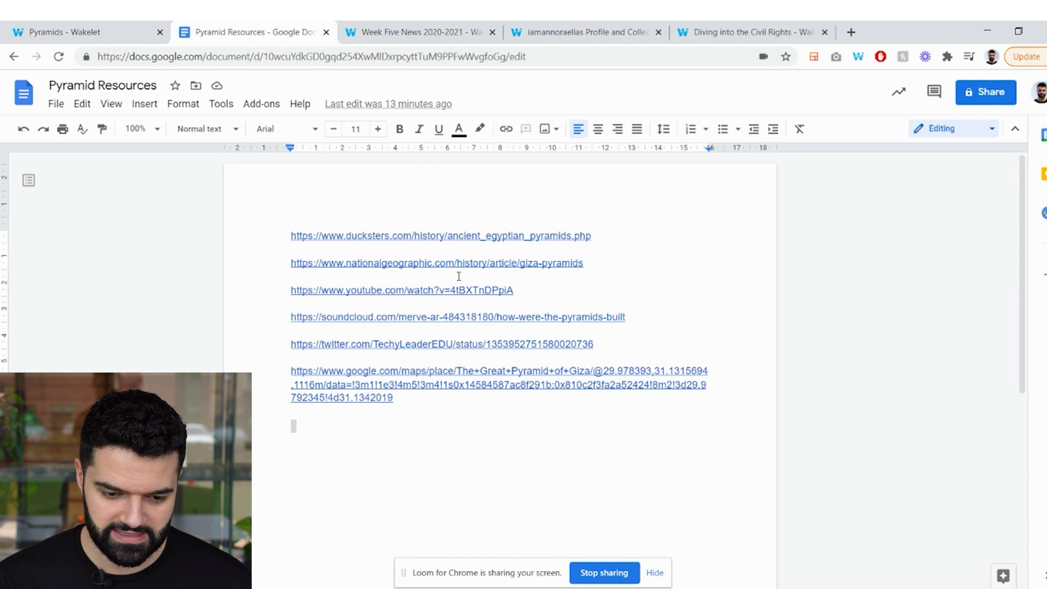
left_click(87, 30)
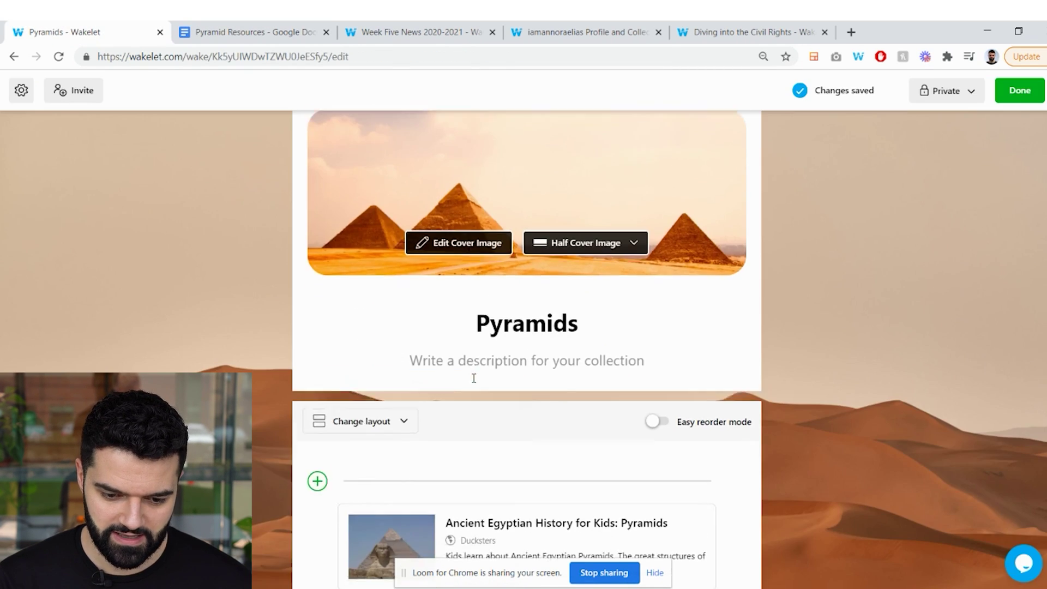
scroll(474, 376, "down", 2)
scroll(753, 355, "down", 3)
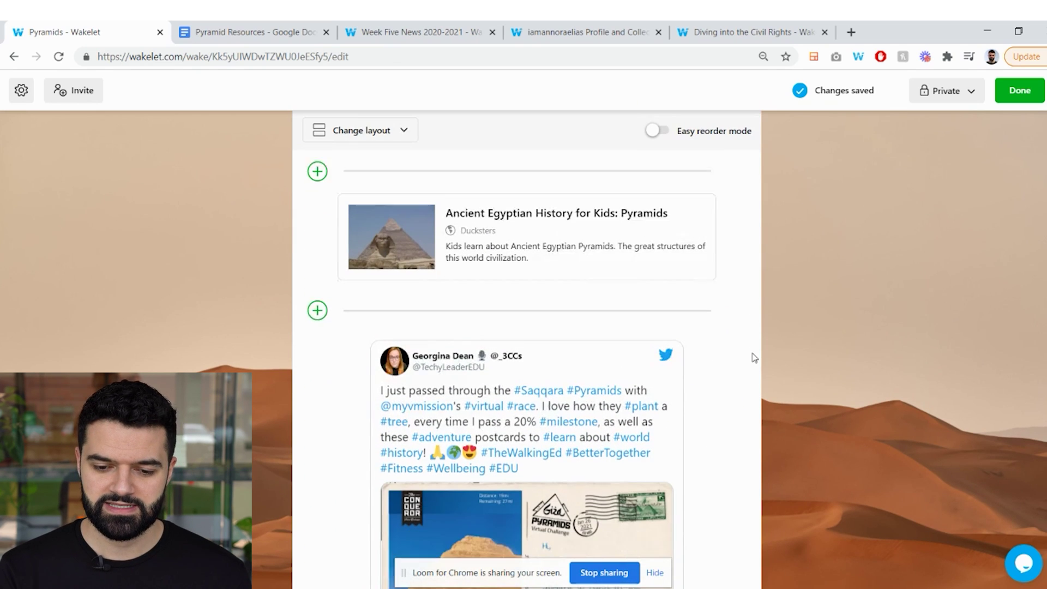
scroll(754, 357, "down", 3)
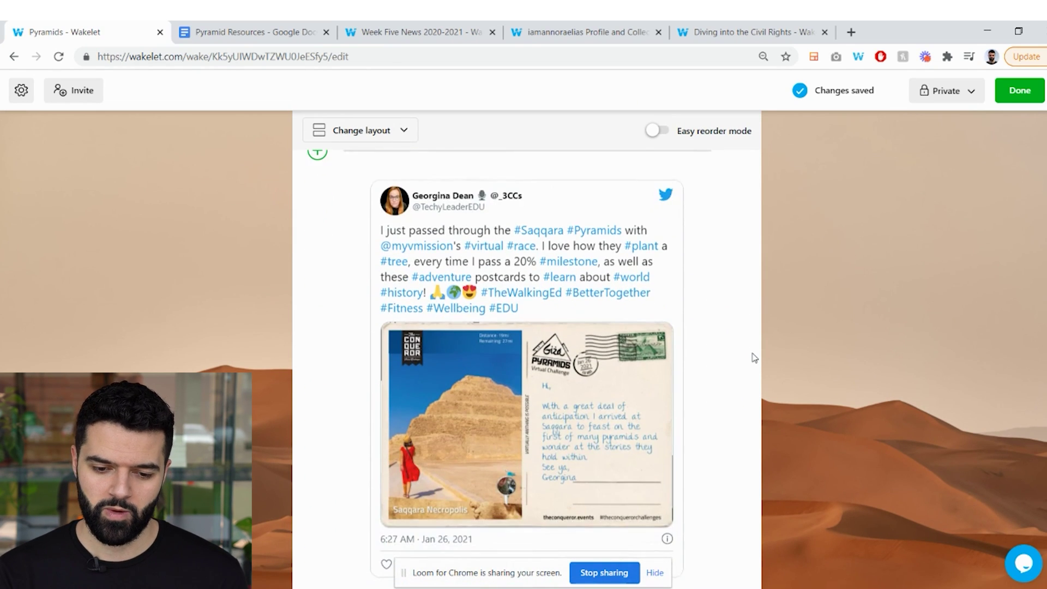
scroll(754, 357, "down", 3)
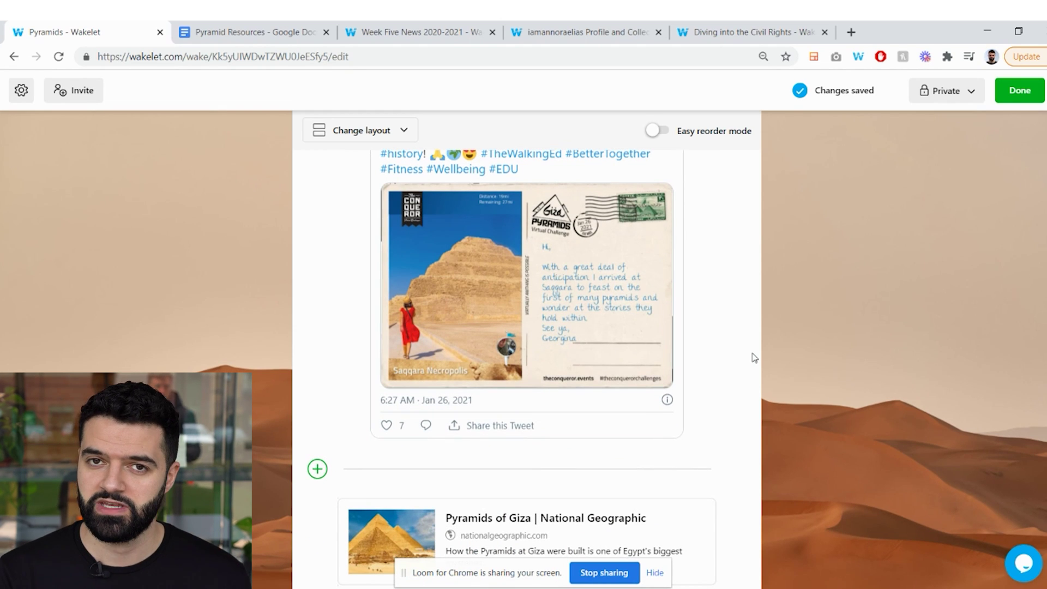
scroll(754, 358, "down", 5)
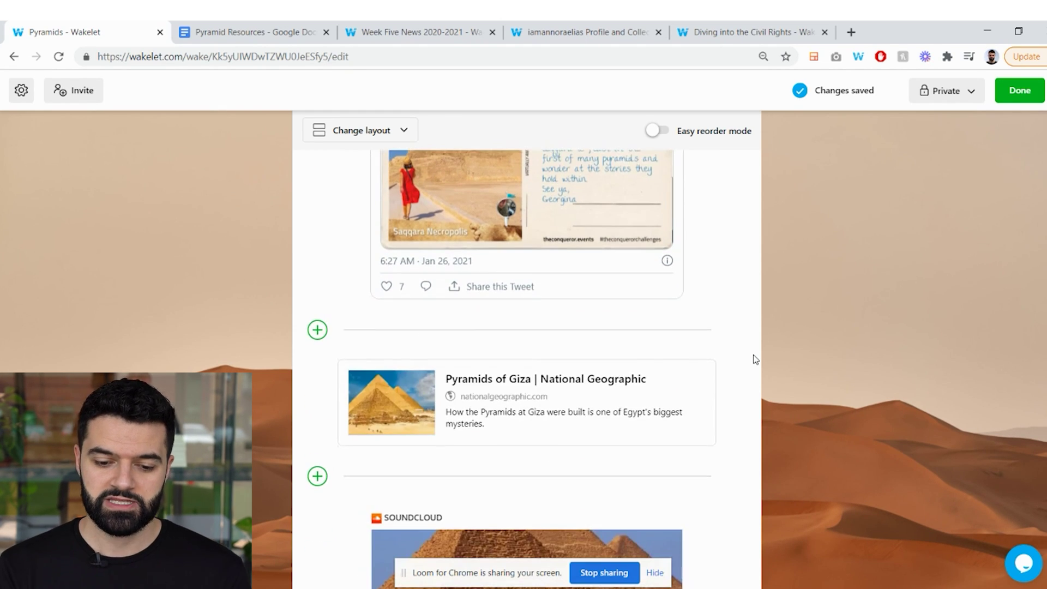
scroll(755, 359, "down", 3)
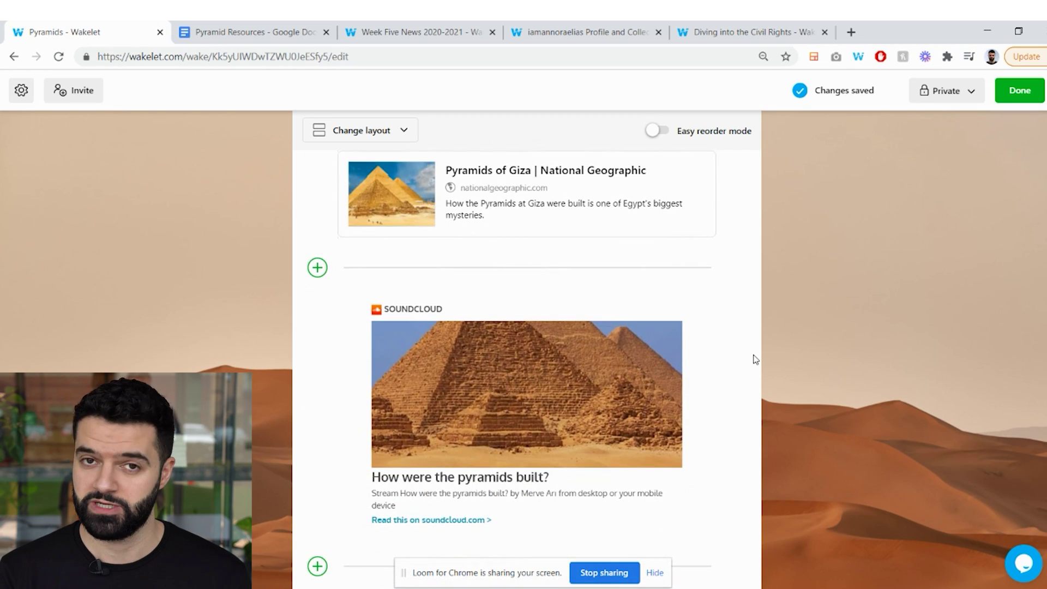
scroll(755, 359, "down", 3)
scroll(754, 358, "down", 3)
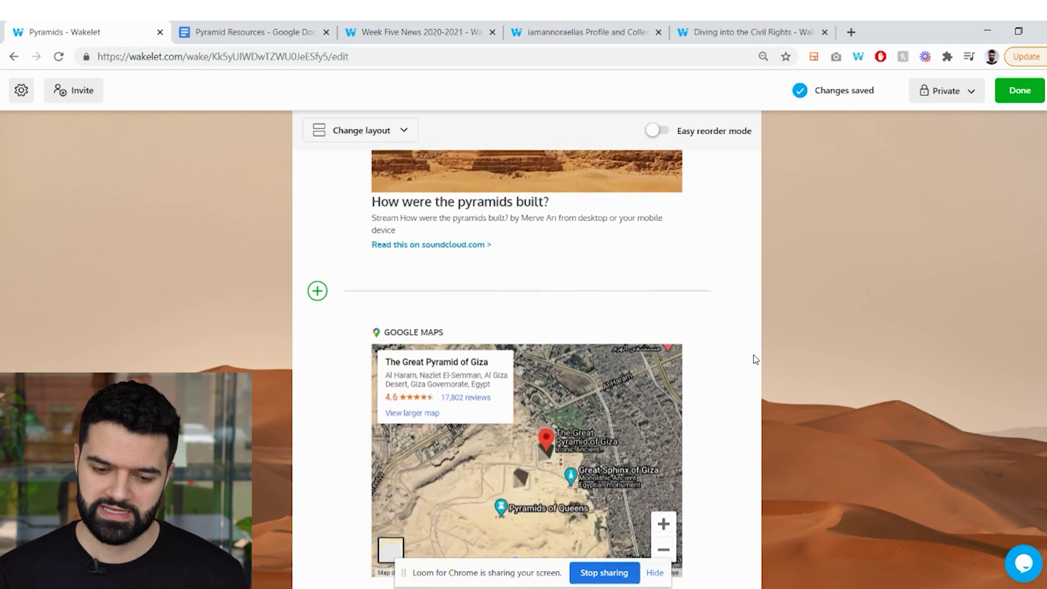
scroll(753, 357, "down", 2)
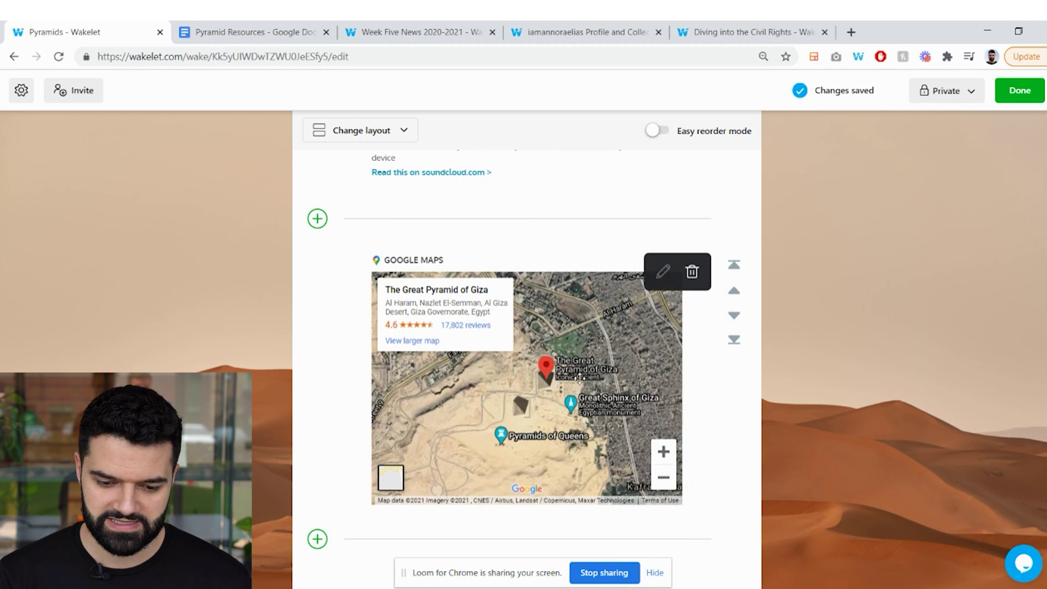
- Scroll back up to the top of the Pyramids collection
scroll(578, 381, "up", 5)
scroll(509, 380, "up", 3)
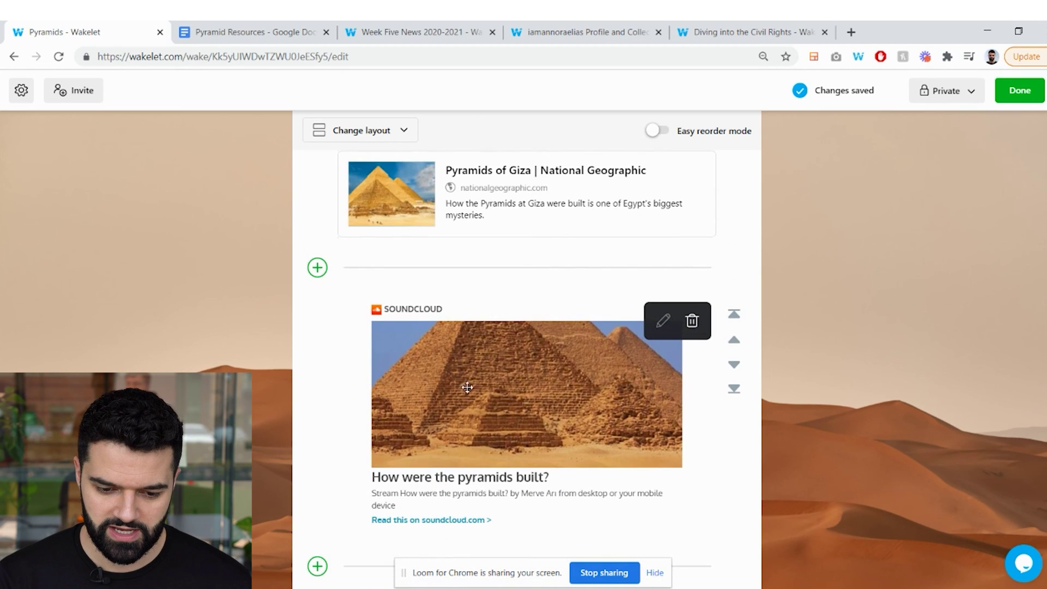
scroll(509, 380, "up", 3)
scroll(545, 349, "up", 1)
scroll(510, 352, "up", 10)
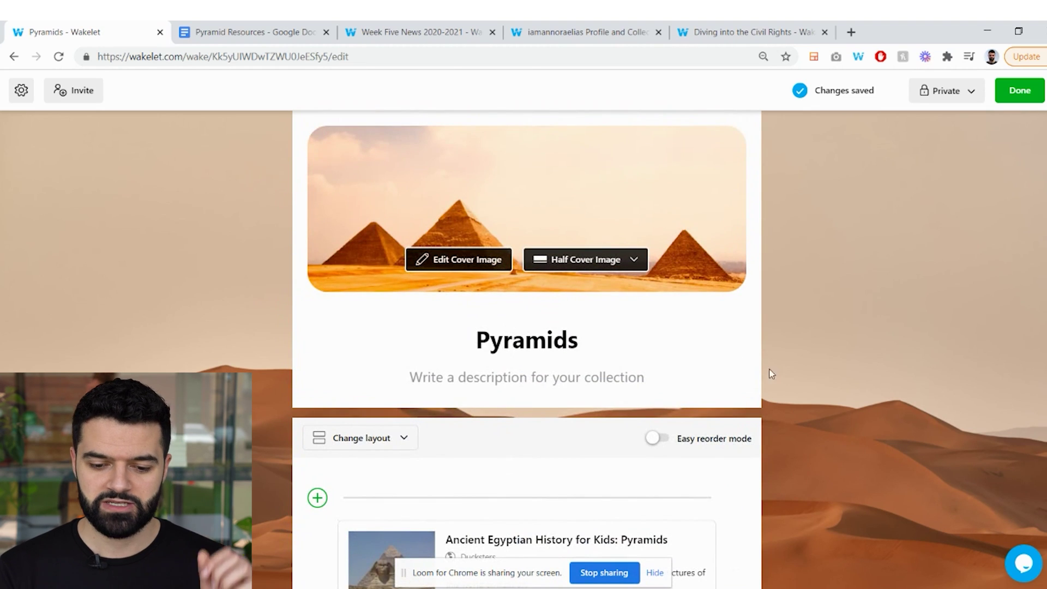
scroll(772, 374, "down", 3)
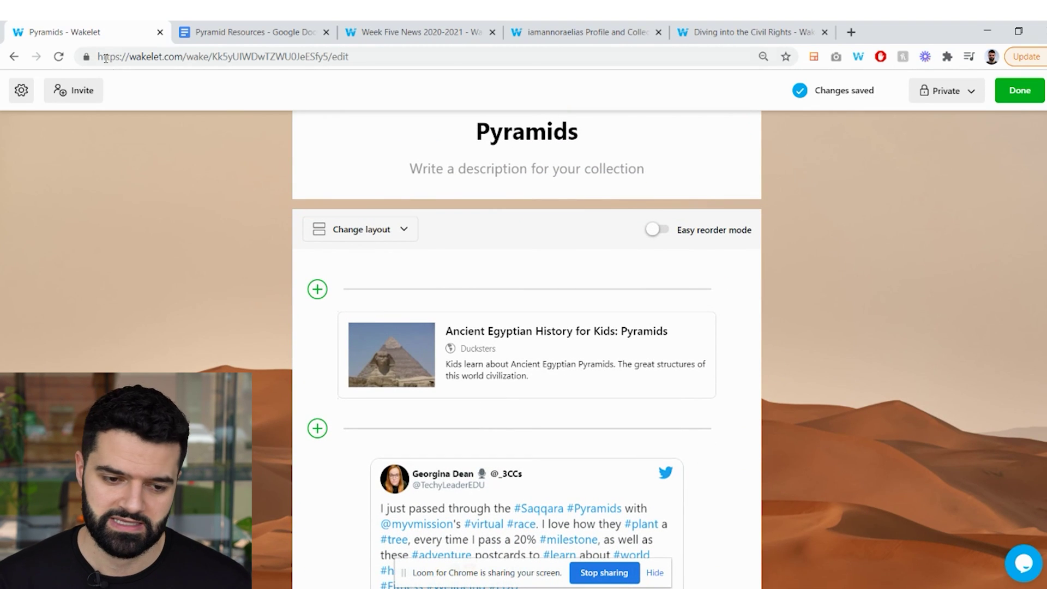
- Copy the YouTube video URL from the Pyramid Resources document
left_click(249, 23)
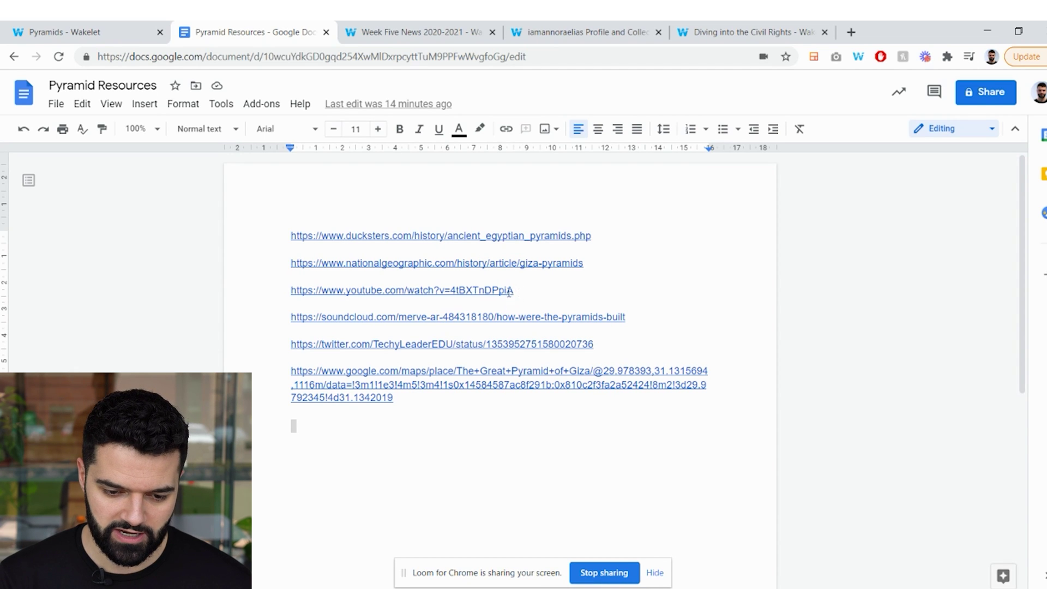
left_click_drag(509, 292, 289, 293)
right_click(339, 292)
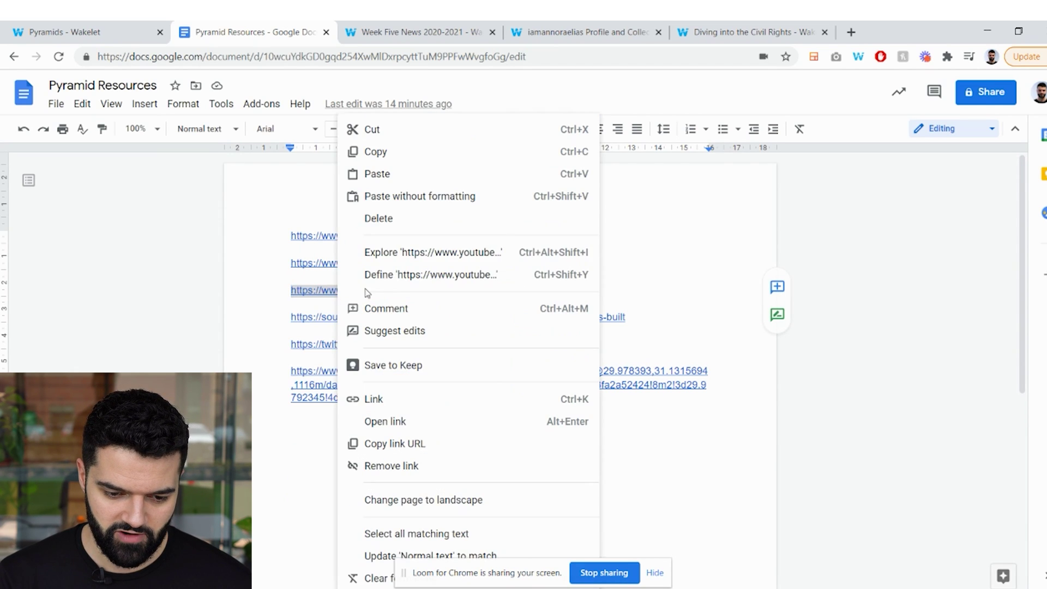
left_click(397, 153)
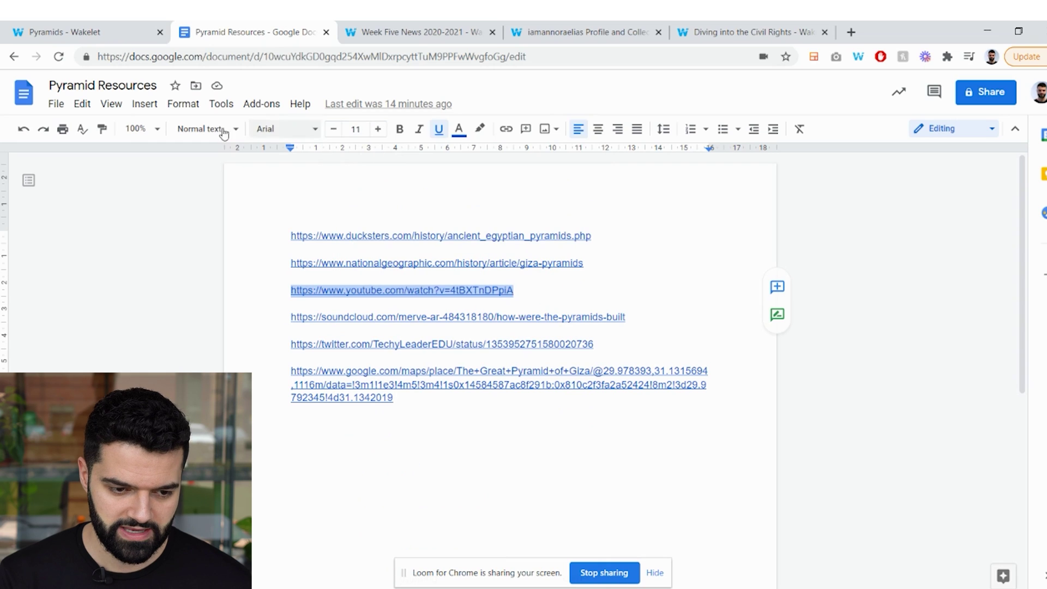
- Paste the copied YouTube link as a new item at the top of the Pyramids collection
left_click(60, 33)
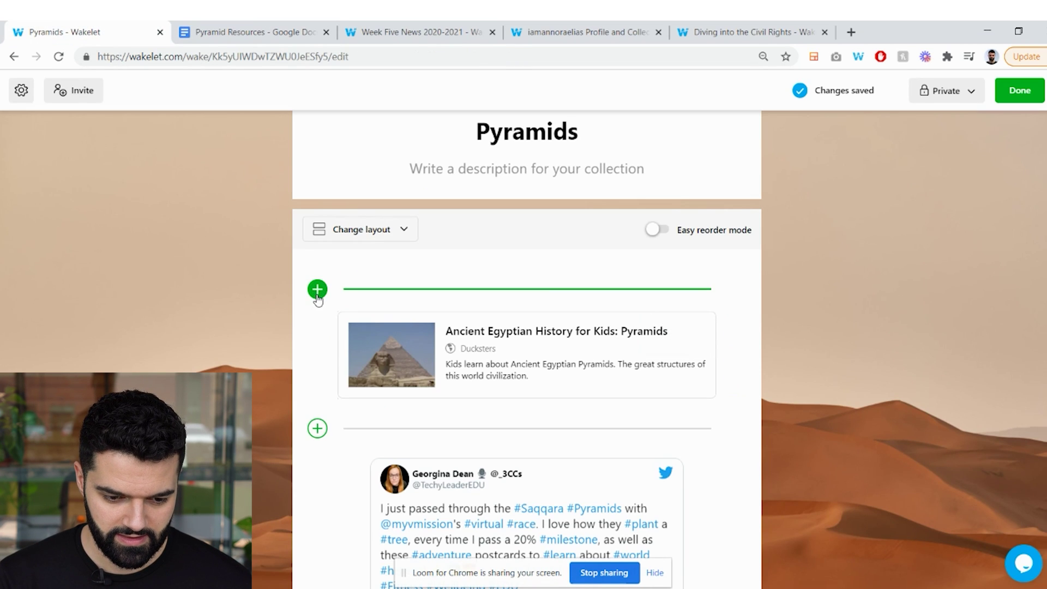
left_click(317, 289)
right_click(367, 290)
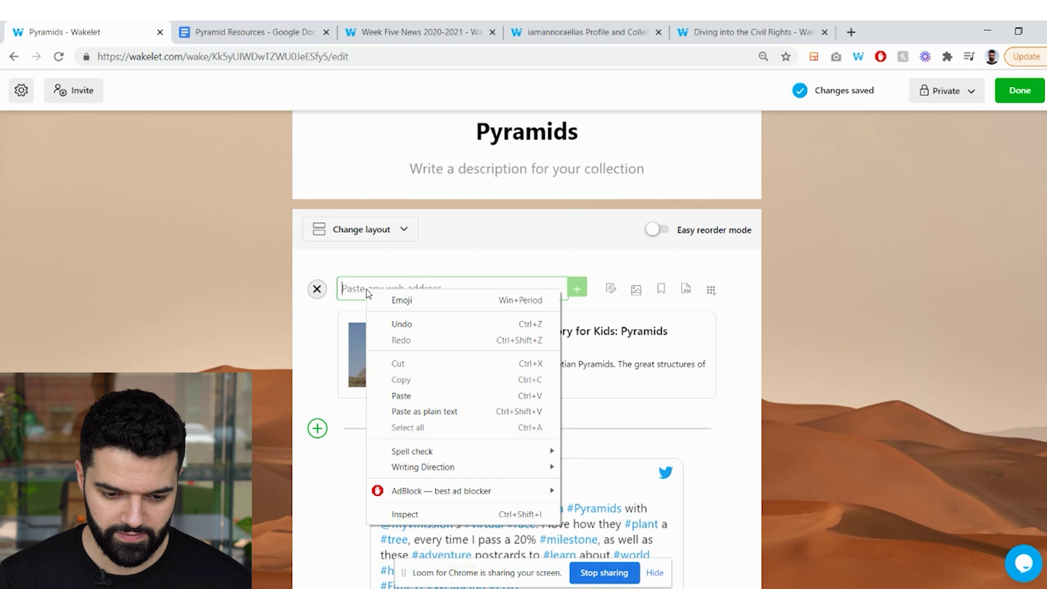
left_click(400, 395)
key("Return")
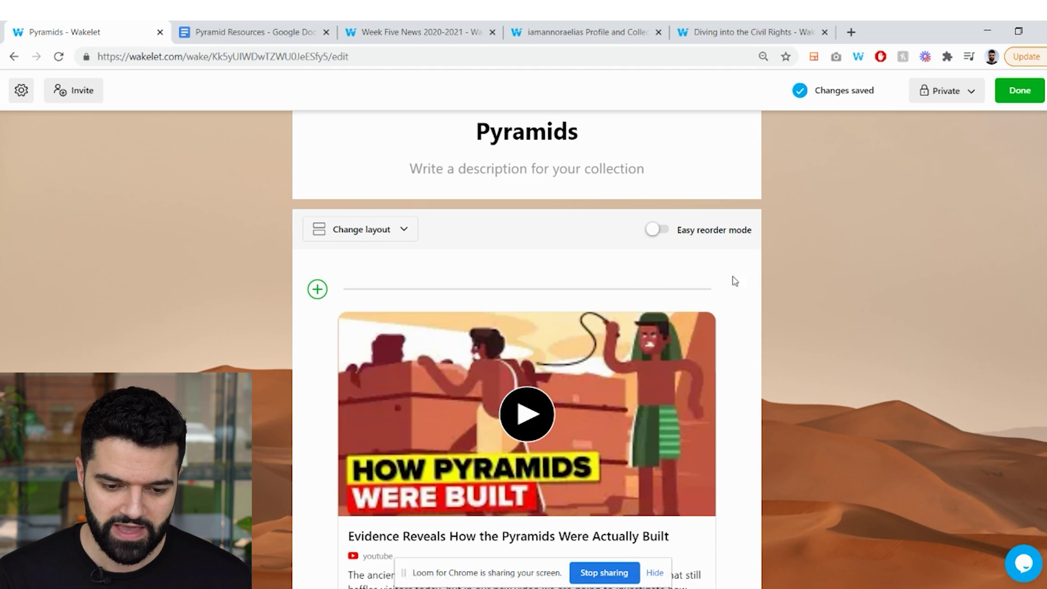
- Reorder the cards so the Ducksters article comes first and the video follows it
scroll(734, 281, "down", 5)
left_click_drag(579, 463, 525, 236)
scroll(545, 256, "down", 5)
scroll(641, 330, "up", 10)
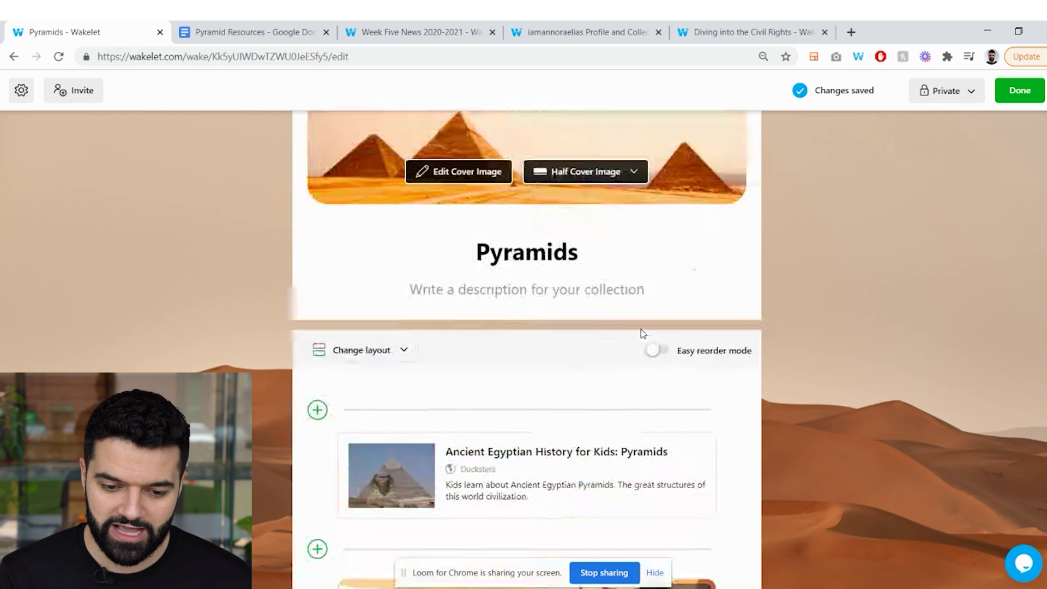
- Replace the YouTube video card's title with 'Watch this video first!' and save
scroll(641, 333, "down", 6)
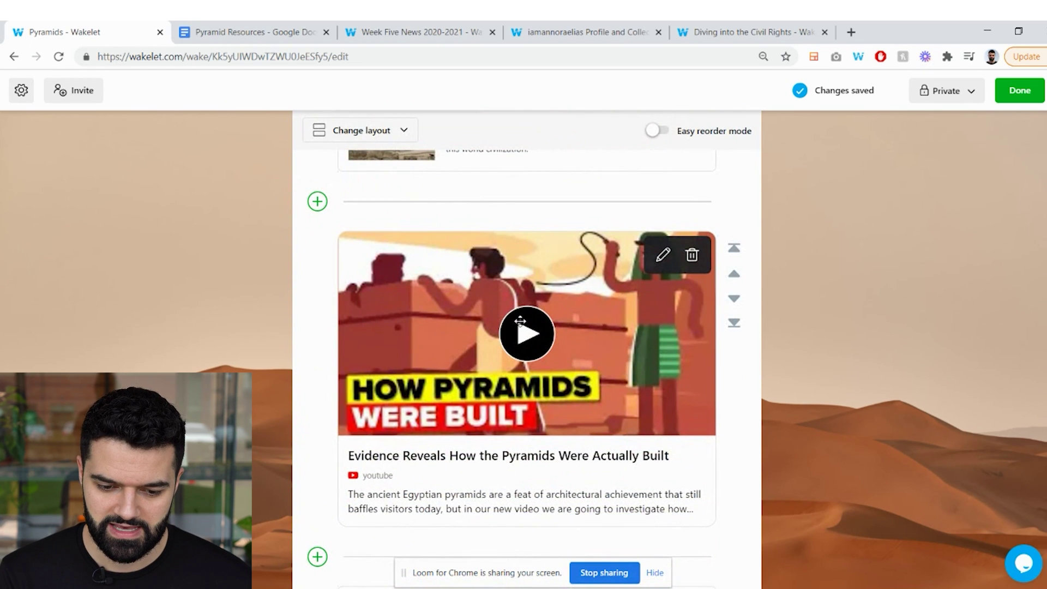
left_click(661, 258)
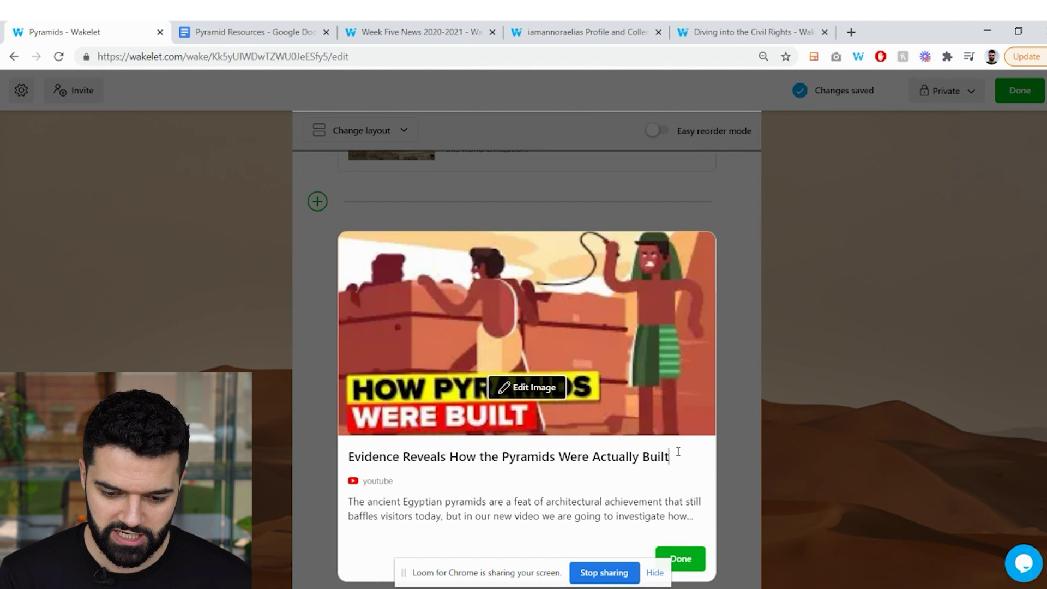
left_click_drag(677, 452, 329, 457)
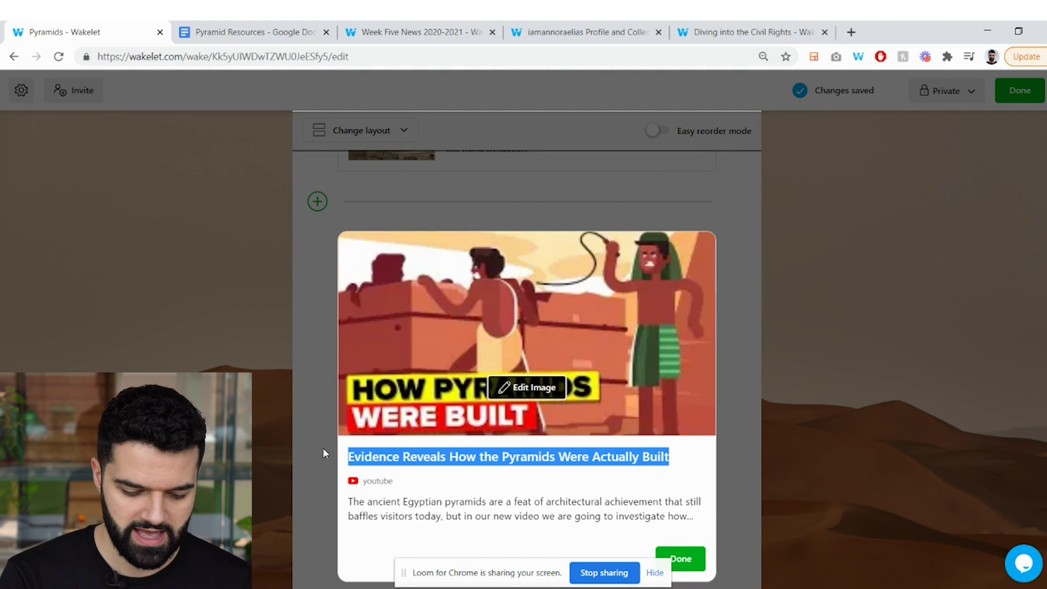
key("BackSpace")
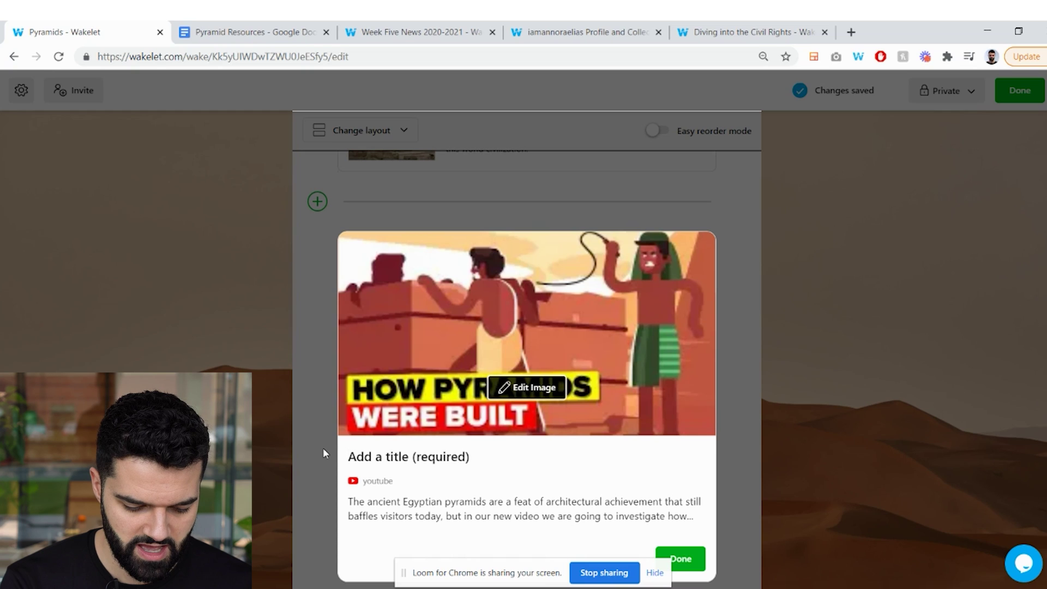
type("Watch this video first!")
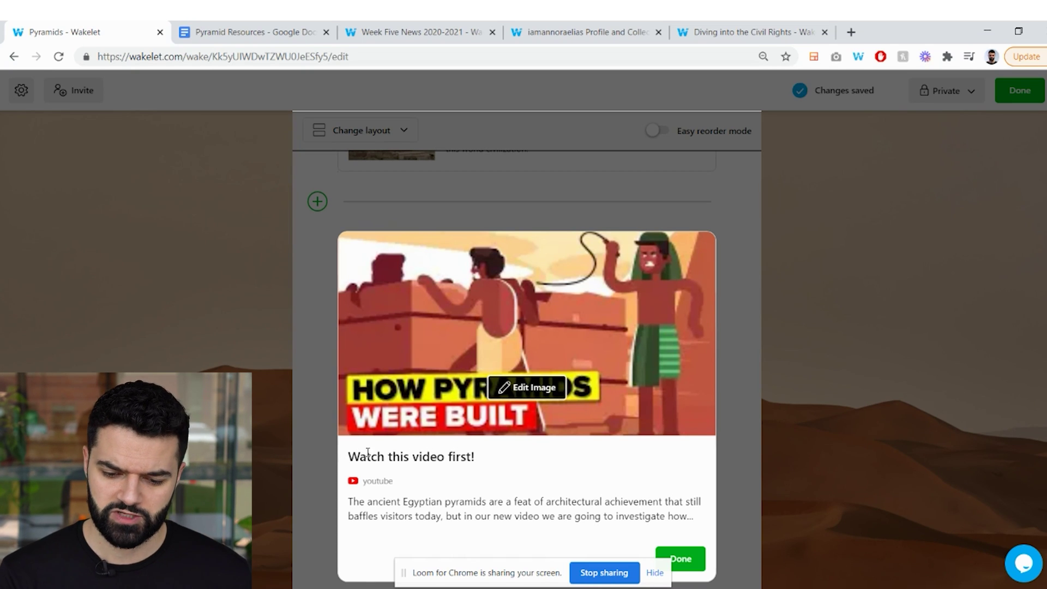
left_click(681, 559)
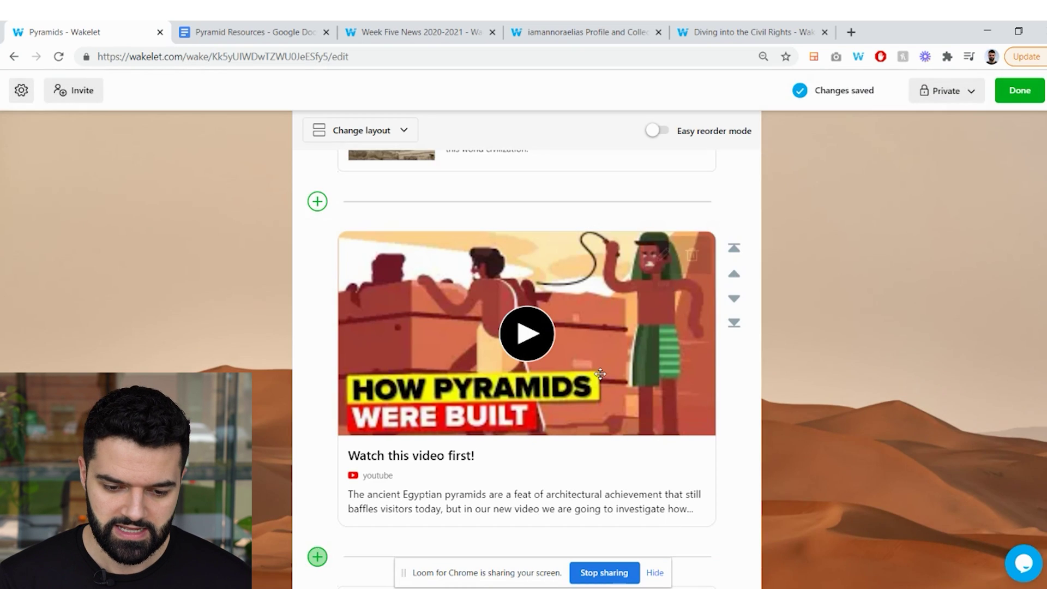
- Show the Change layout list with Media, Compact, Grid and Mood Board views
scroll(520, 337, "up", 5)
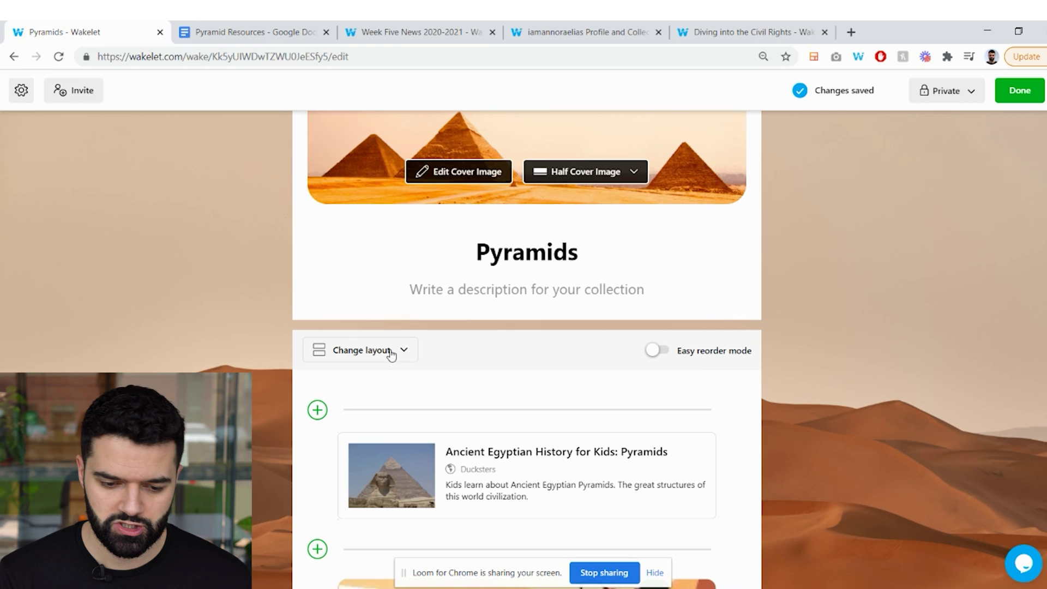
left_click(378, 352)
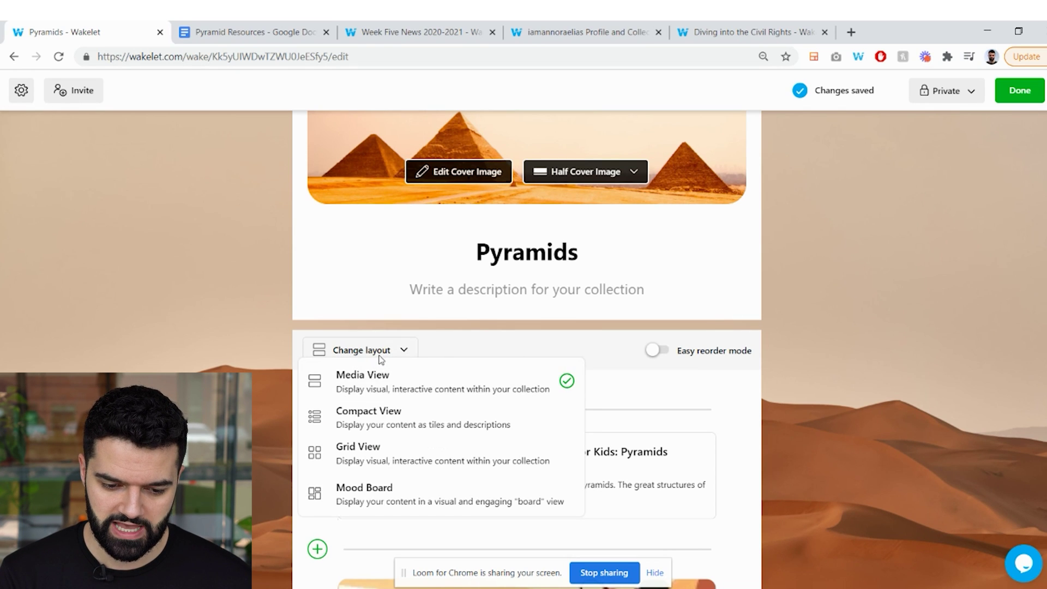
- Dismiss the layout list and switch the collection's visibility from Private to Public
left_click(465, 332)
scroll(544, 373, "up", 2)
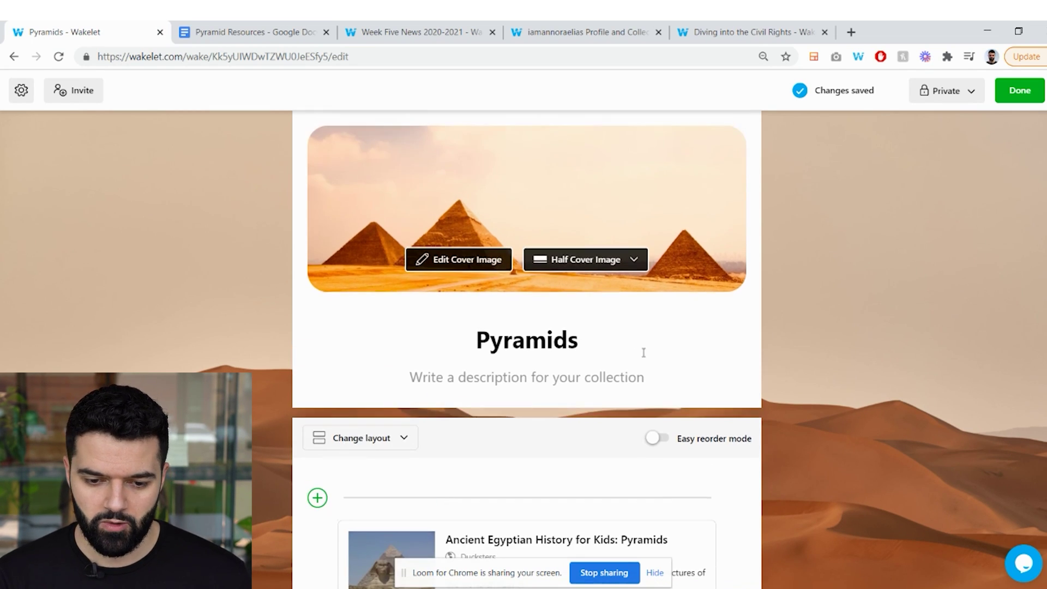
left_click(938, 90)
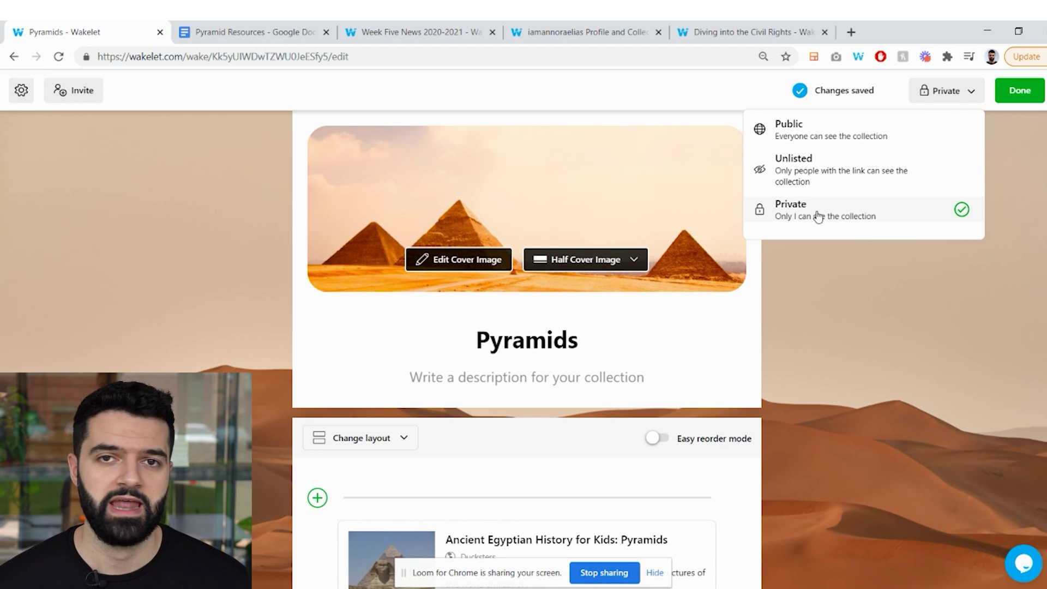
left_click(814, 134)
- Leave edit mode and bring up the Share your collection dialog with its short link
left_click(1019, 93)
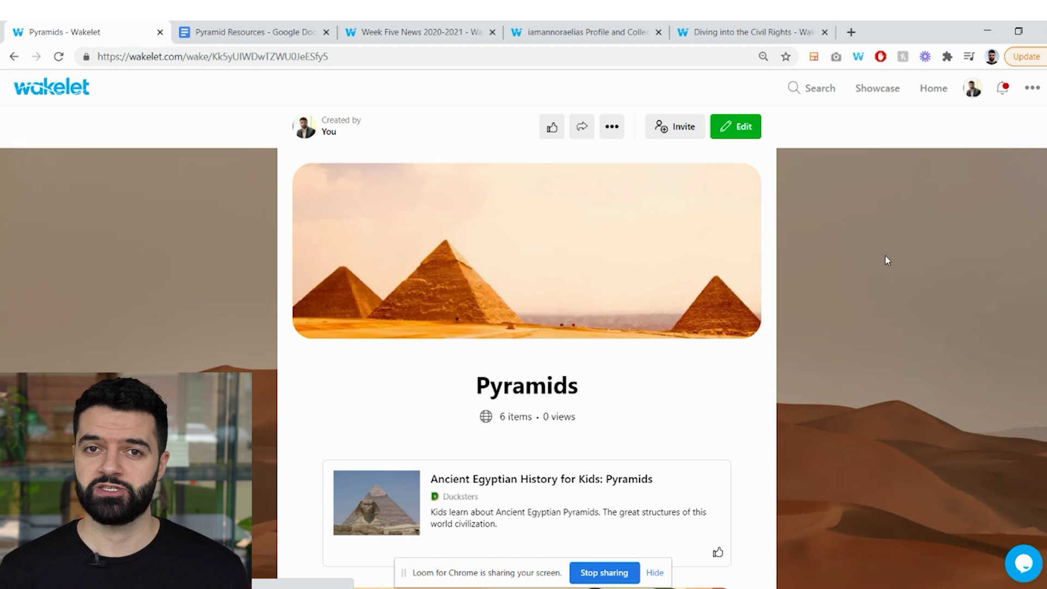
left_click(583, 131)
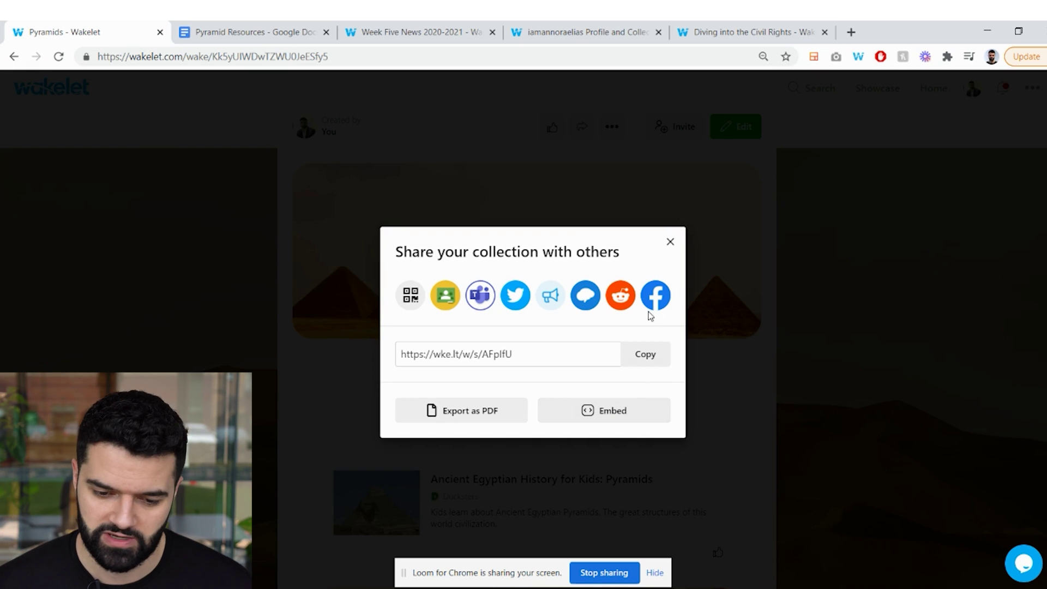
- Close the Share dialog, check the Invite Contributors link, then close that dialog too
left_click(670, 241)
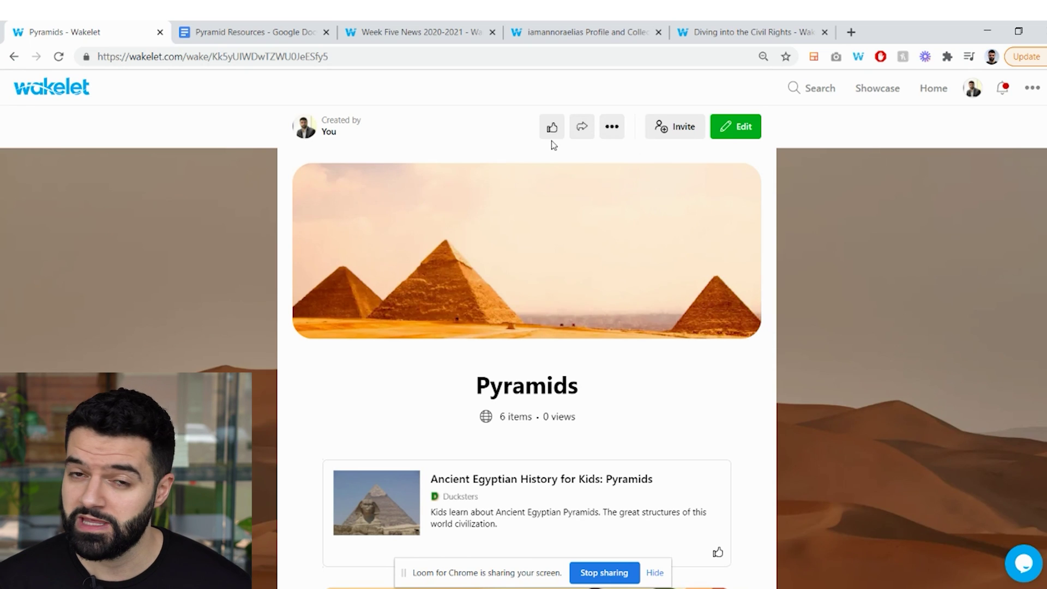
left_click(682, 127)
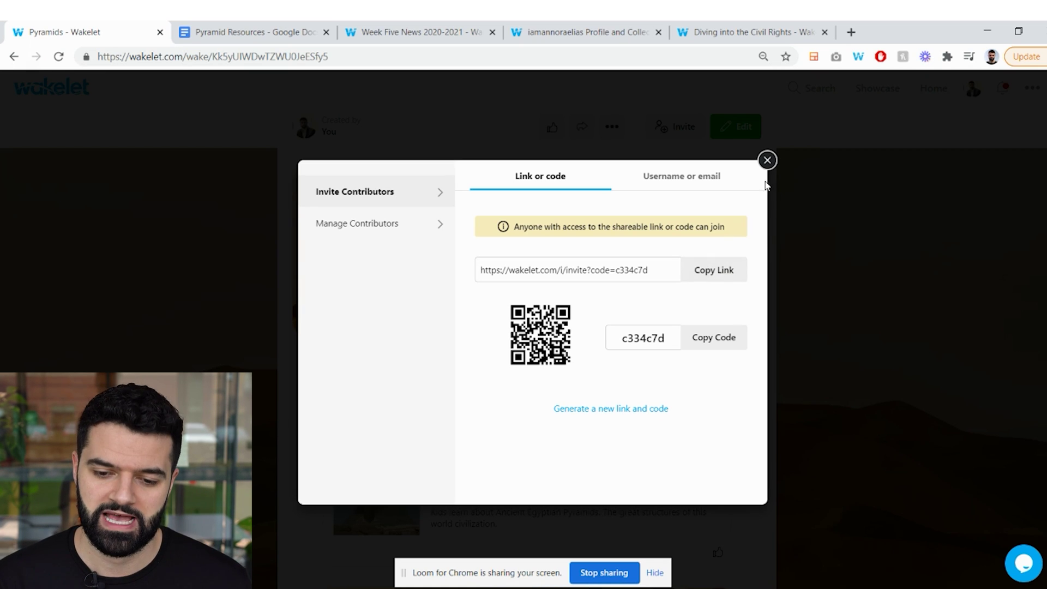
left_click(767, 162)
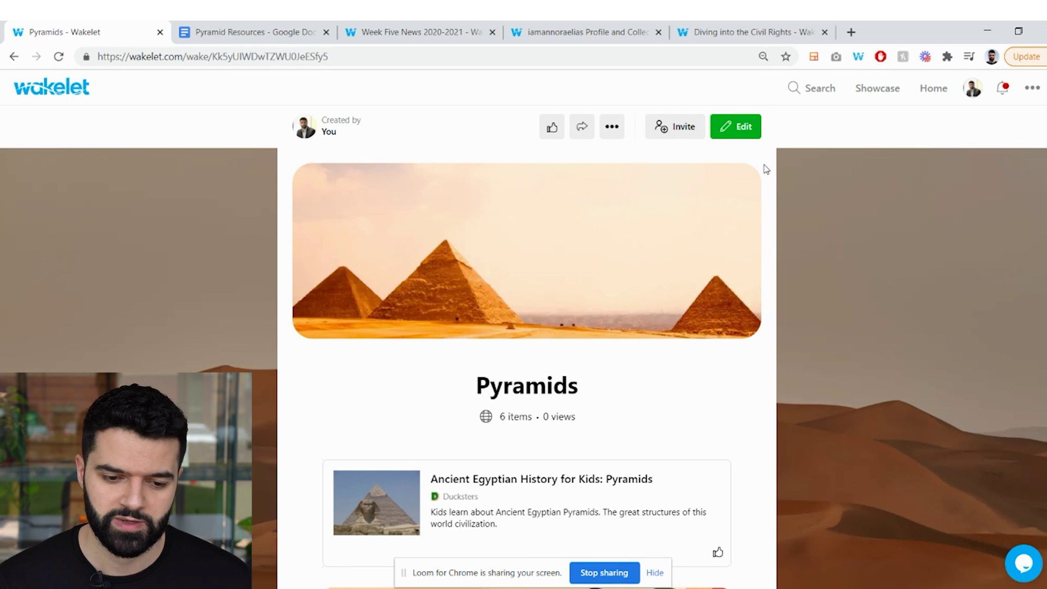
scroll(766, 169, "down", 2)
scroll(766, 207, "up", 2)
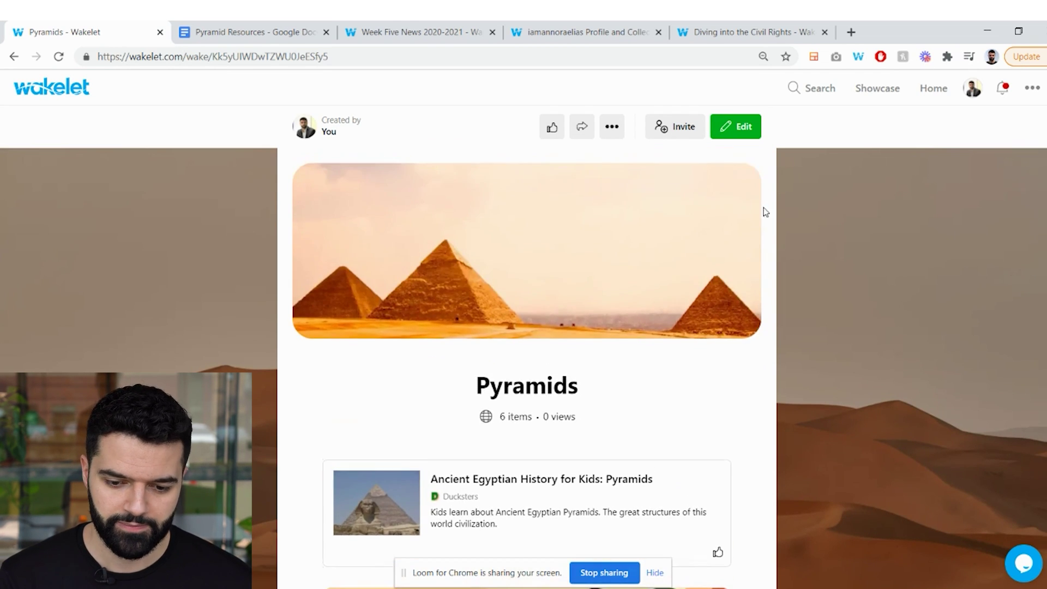
- Switch to the Week Five News 2020-2021 collection and browse its 75 newsletter items
left_click(440, 25)
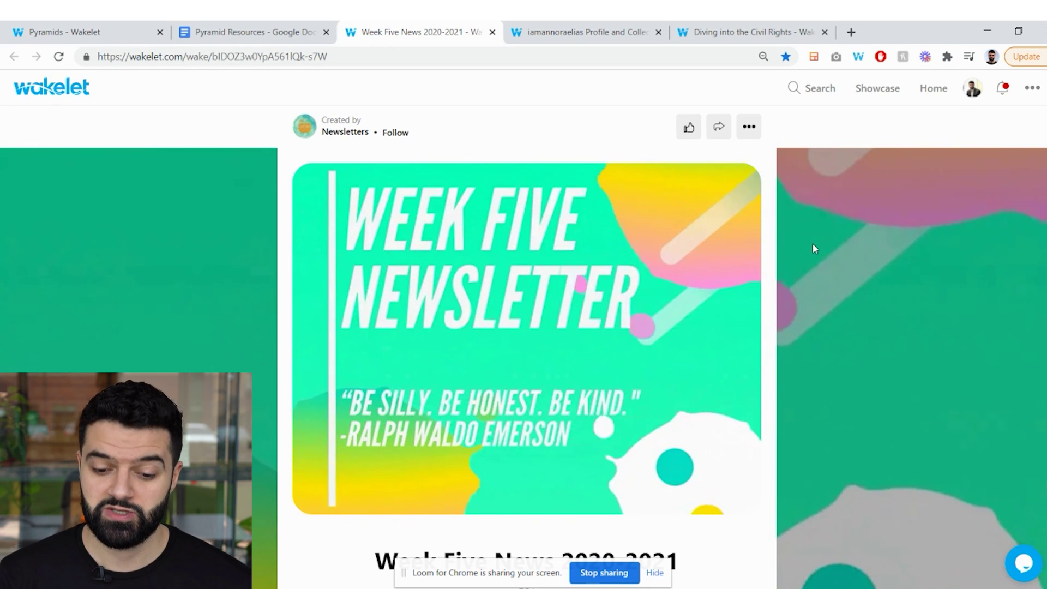
scroll(813, 243, "down", 1)
scroll(812, 243, "down", 2)
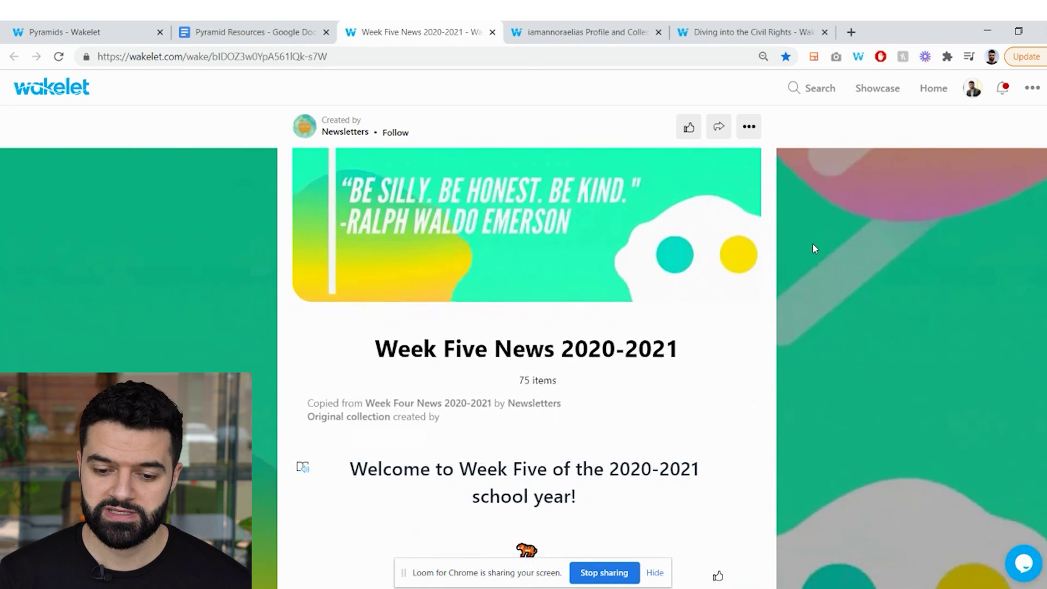
scroll(812, 243, "down", 2)
scroll(813, 248, "down", 2)
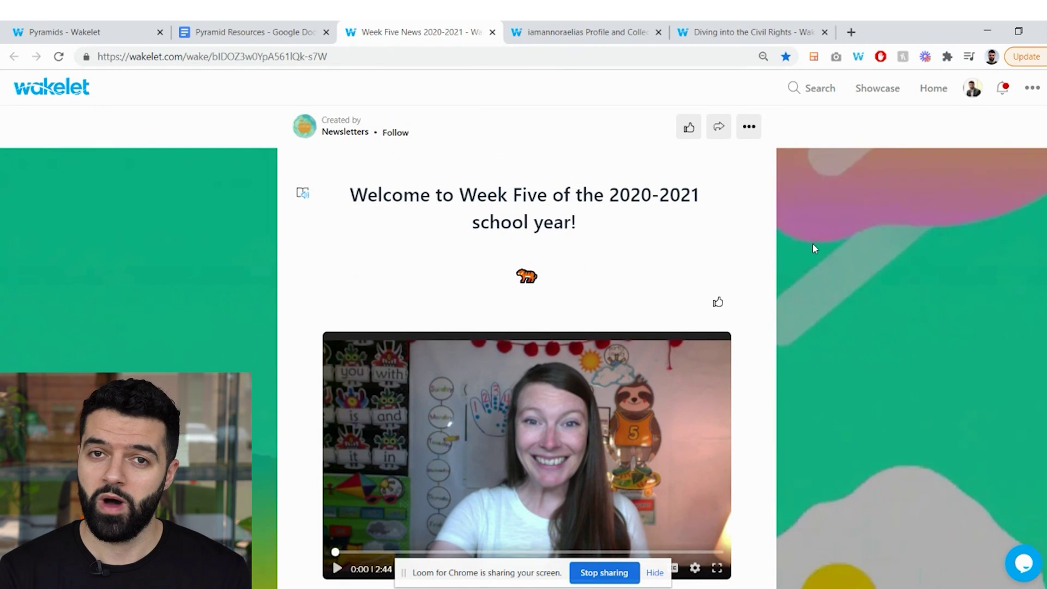
scroll(812, 248, "down", 2)
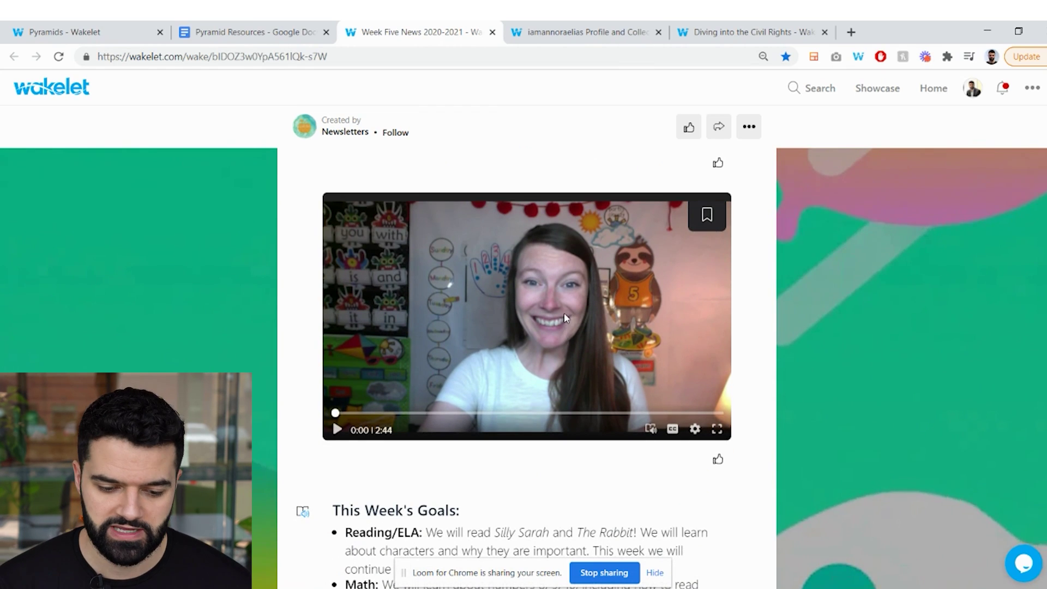
scroll(489, 317, "down", 3)
scroll(496, 321, "down", 6)
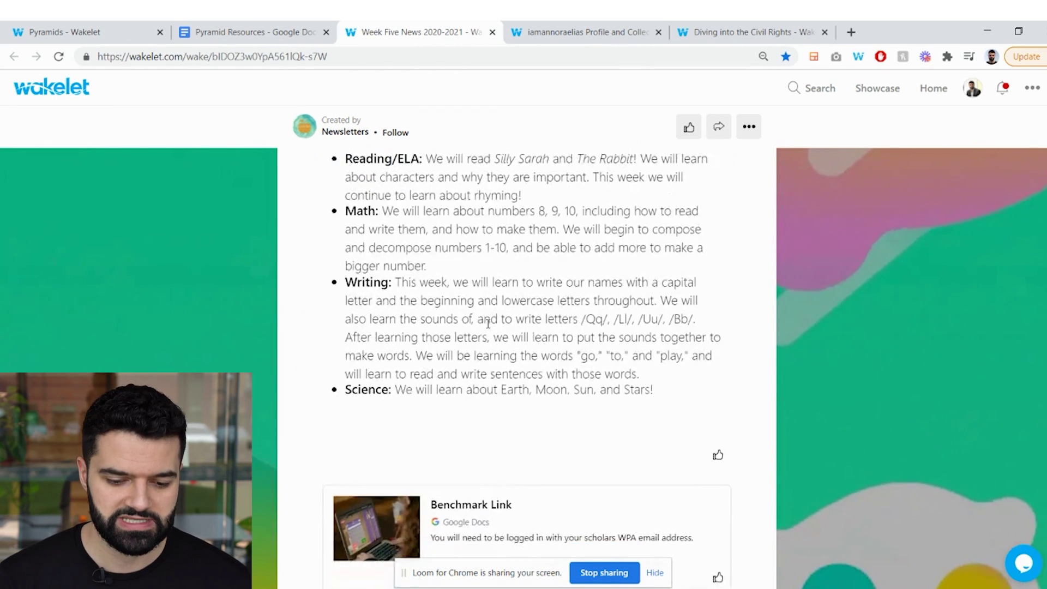
scroll(524, 358, "down", 4)
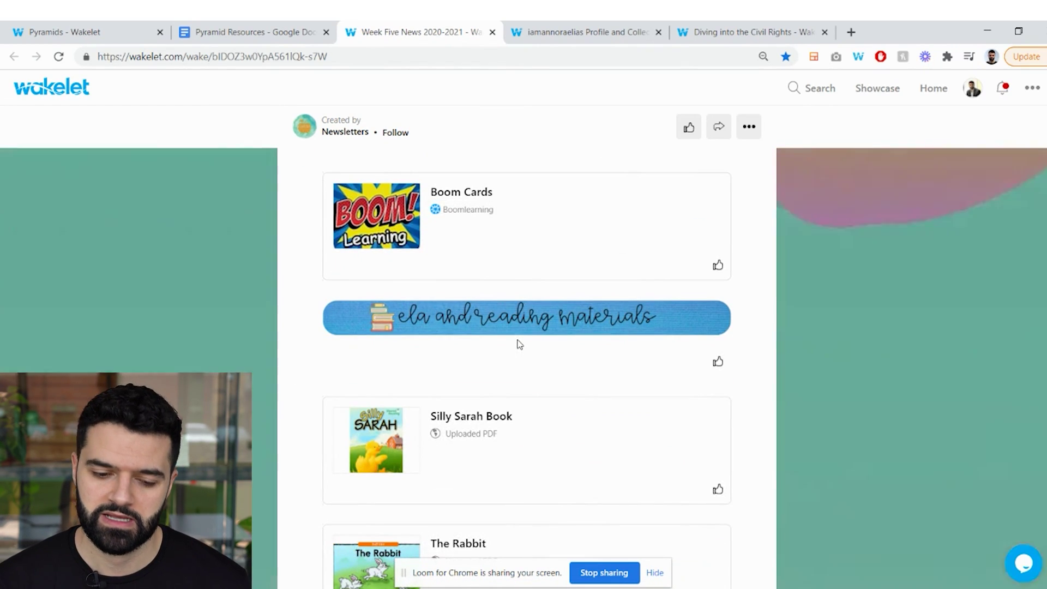
scroll(520, 343, "down", 3)
scroll(519, 344, "up", 15)
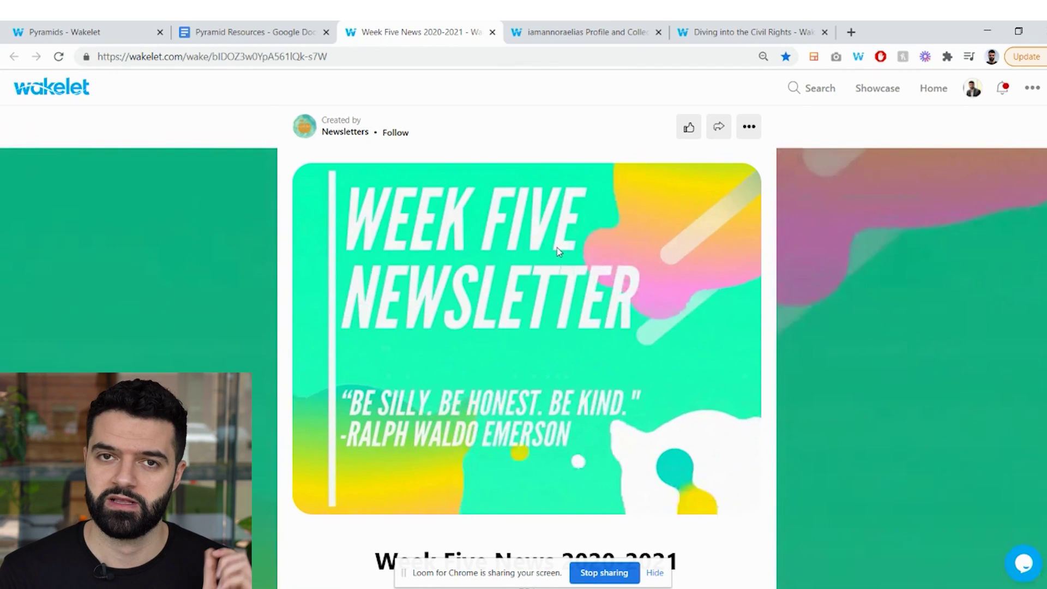
- Browse the student's profile through its Personal, School, Music and Student Ambassador collections
left_click(545, 32)
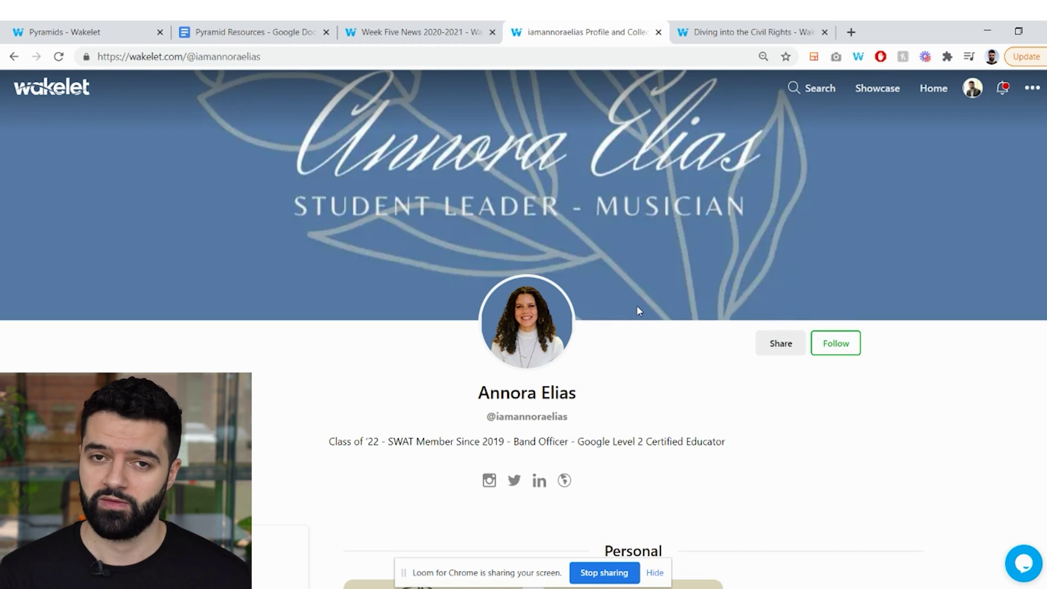
scroll(640, 302, "down", 1)
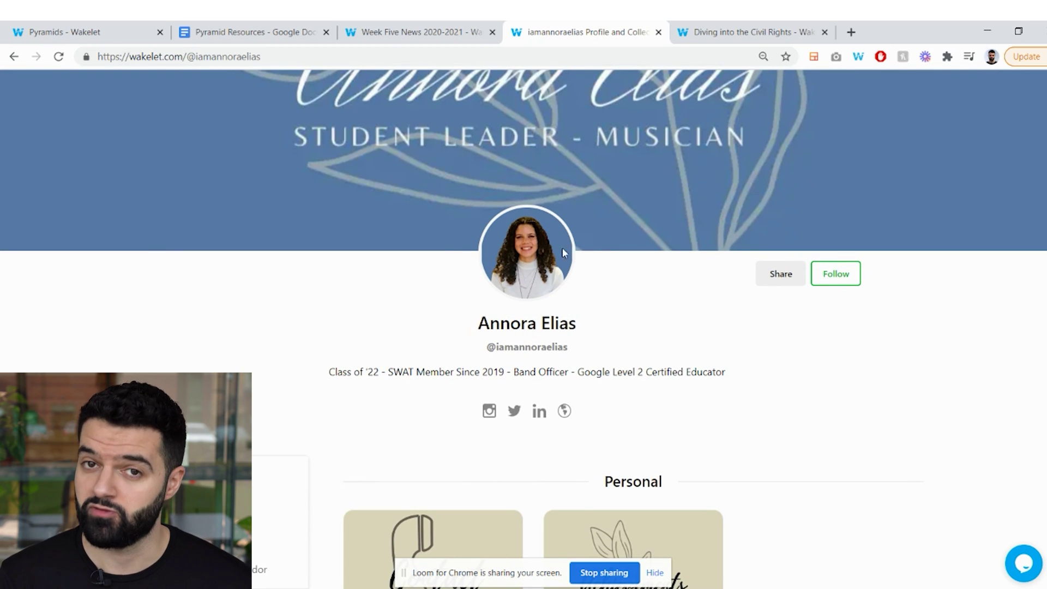
scroll(630, 246, "down", 2)
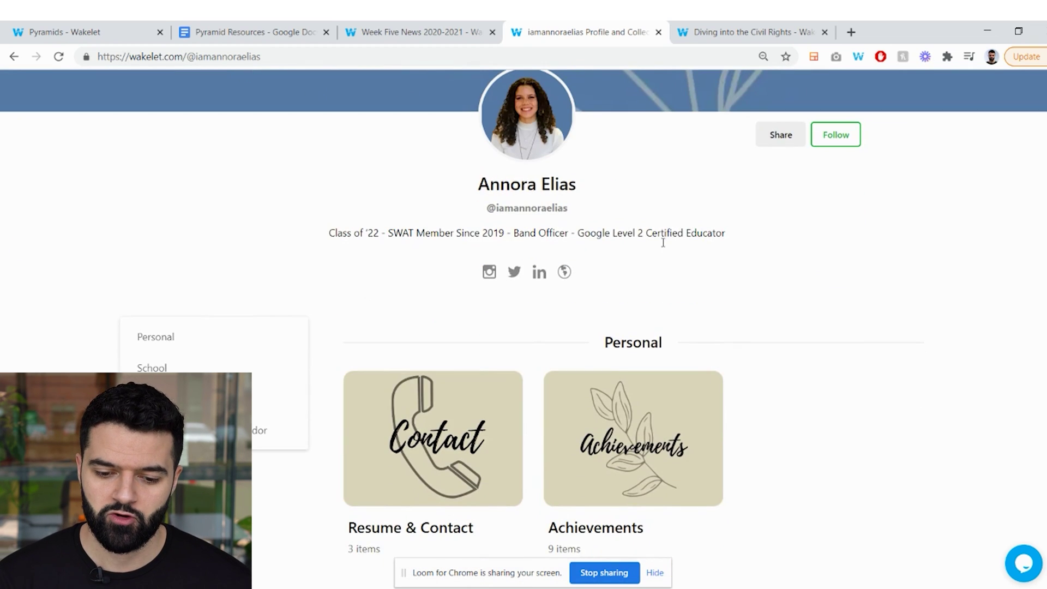
scroll(708, 247, "down", 2)
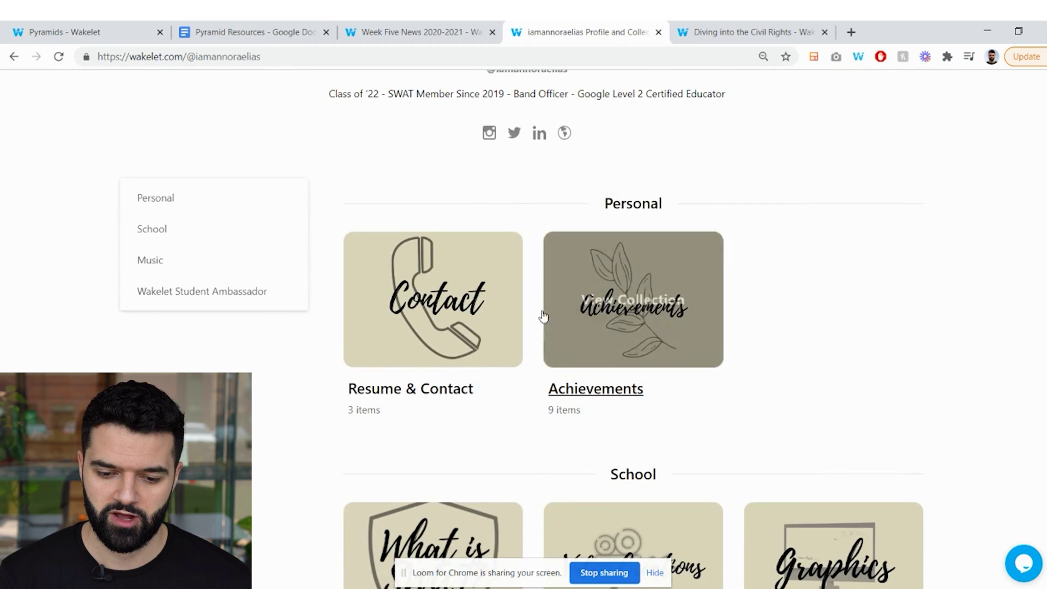
scroll(542, 315, "down", 1)
scroll(686, 225, "down", 2)
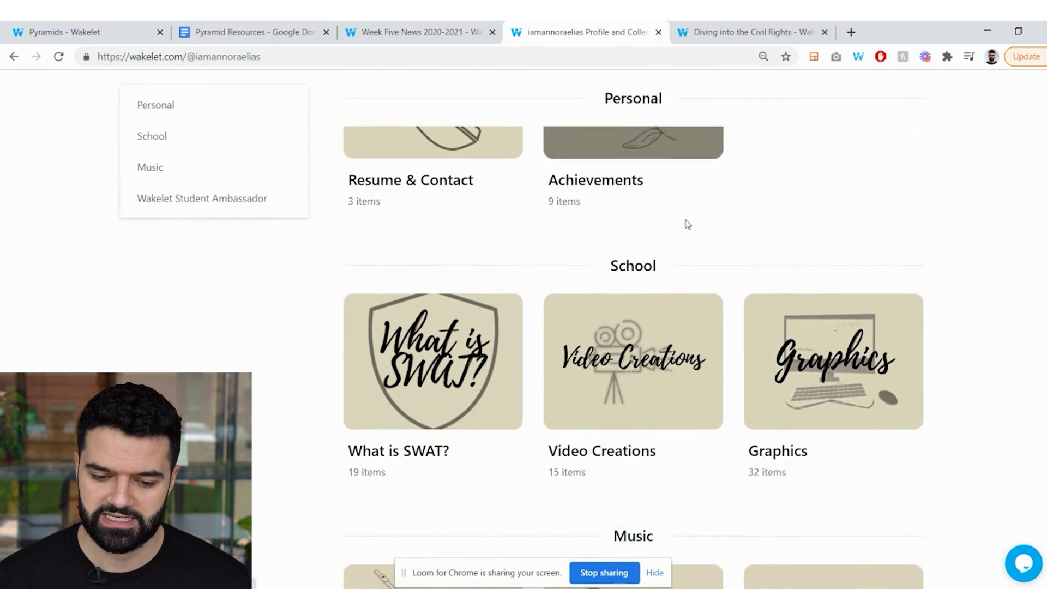
scroll(508, 195, "down", 2)
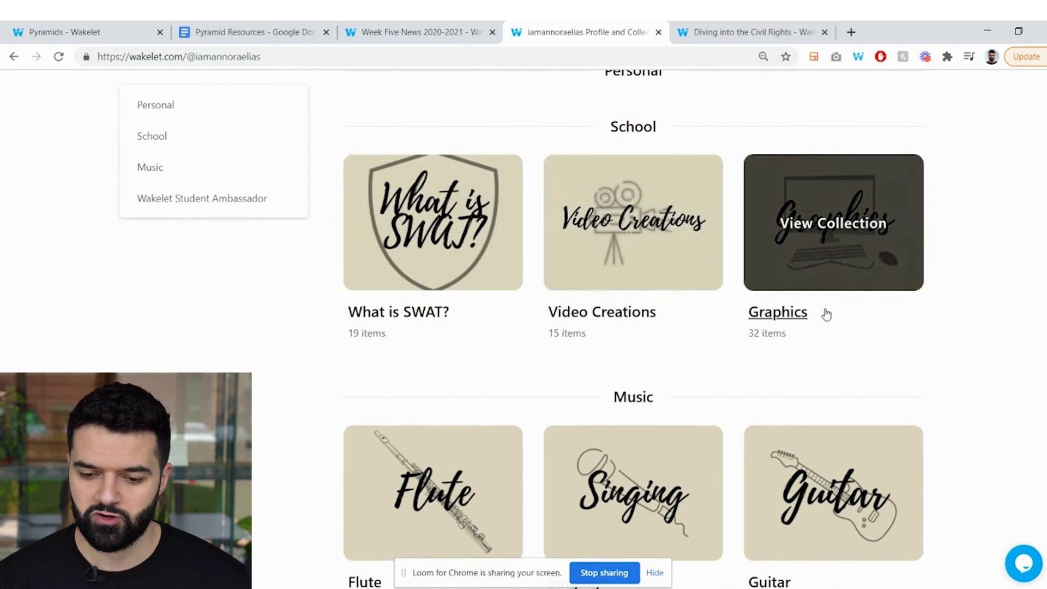
scroll(575, 274, "down", 1)
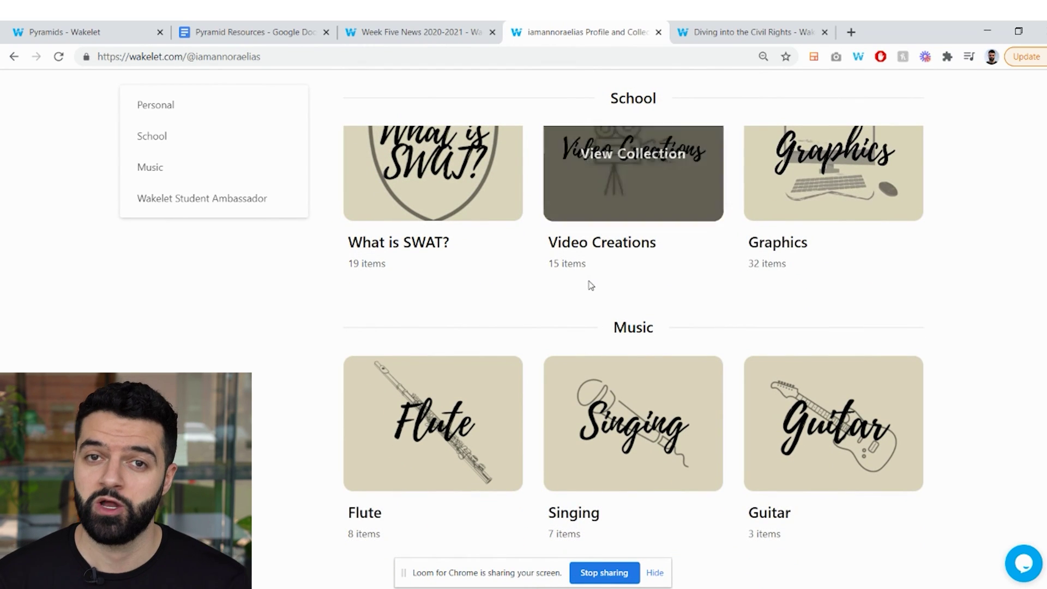
scroll(640, 276, "down", 2)
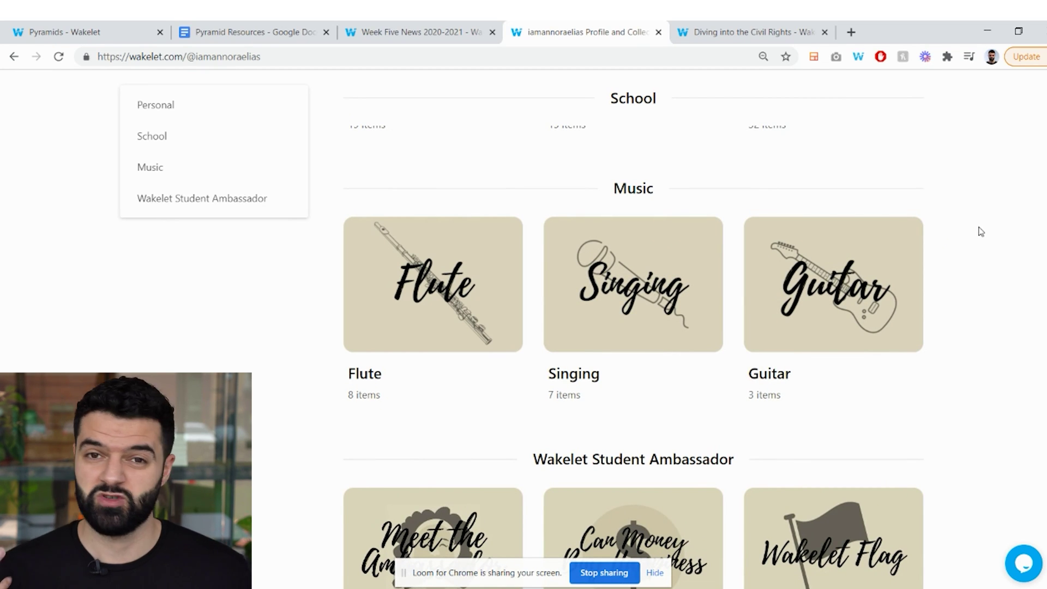
scroll(965, 250, "up", 13)
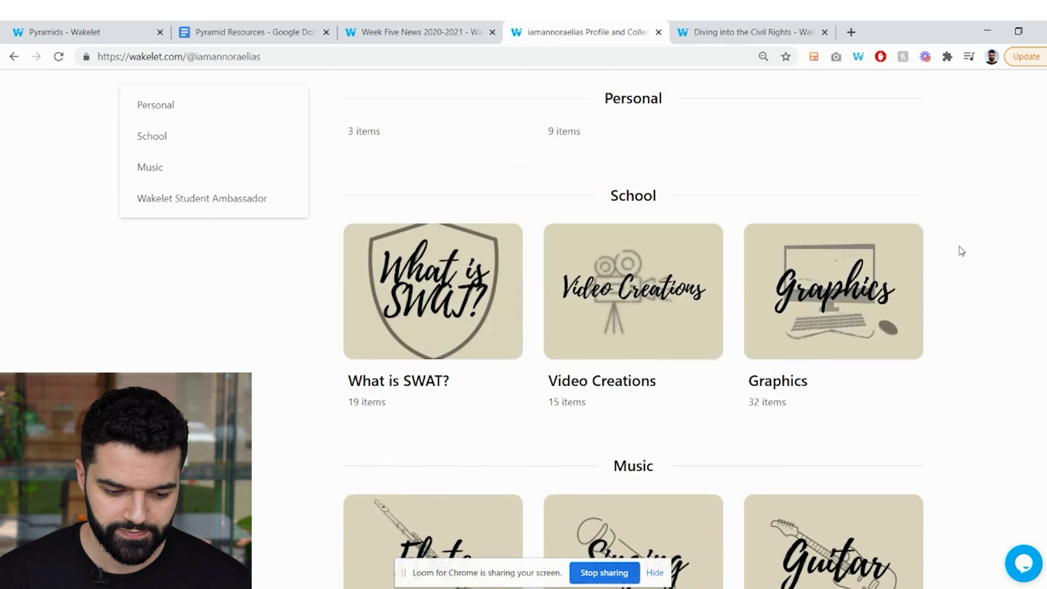
- Switch to the 'Diving into the Civil Rights' collection and scroll through its 34 articles, videos and images
left_click(759, 31)
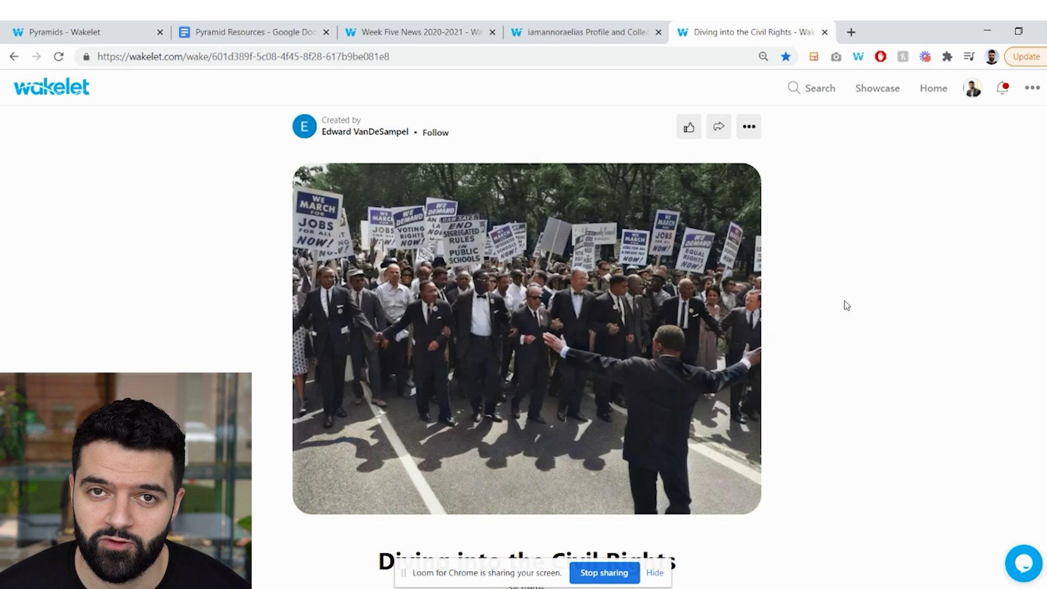
scroll(845, 305, "down", 2)
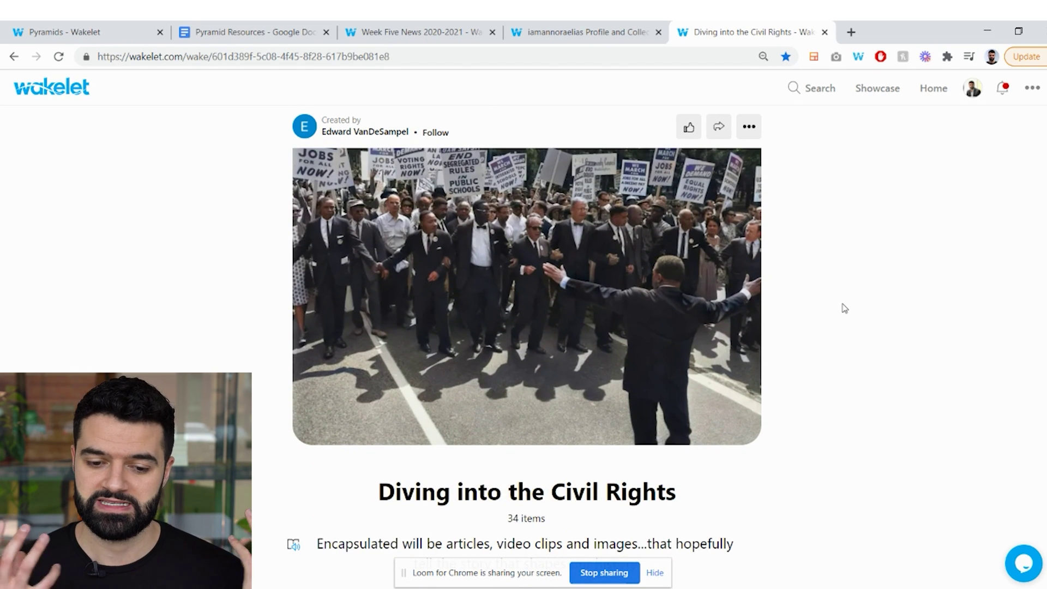
scroll(840, 311, "down", 5)
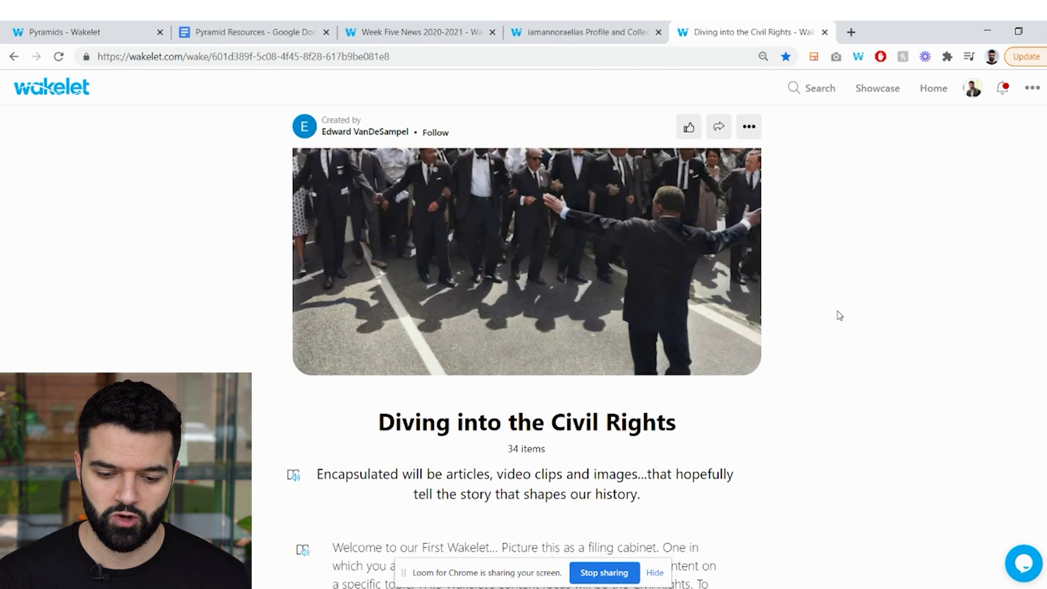
scroll(810, 337, "down", 5)
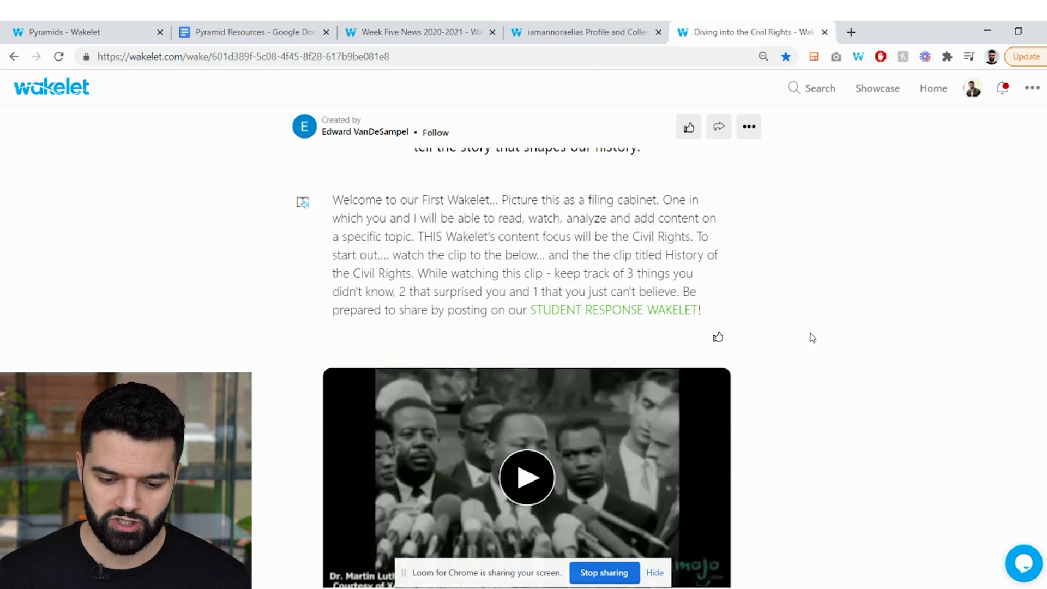
scroll(818, 310, "down", 4)
scroll(817, 313, "down", 4)
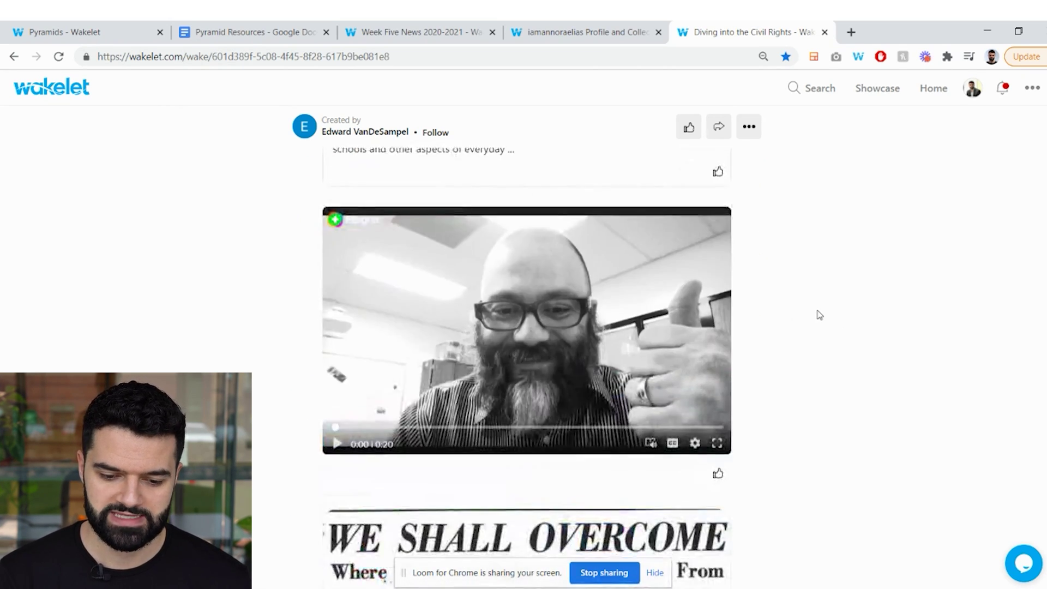